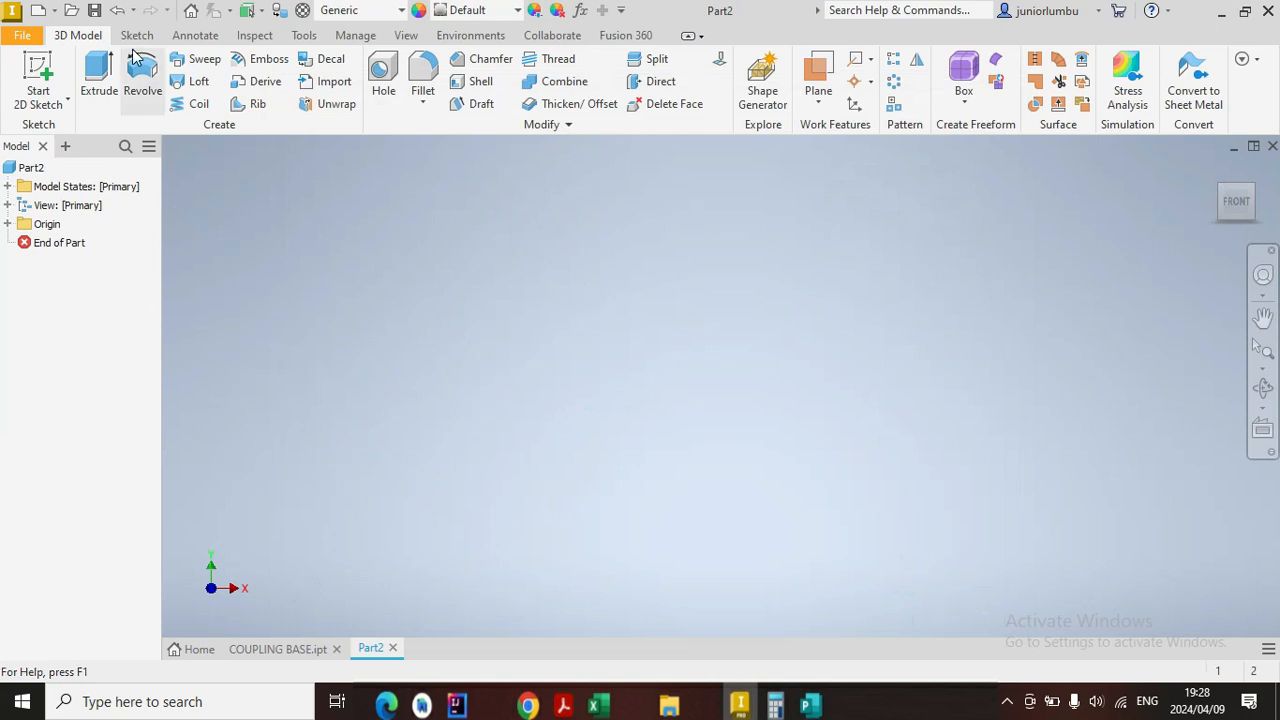
Step: Sketch a horizontal center-to-center slot on the YZ plane ending at the origin, about 0.745 in between centers and 0.66 in wide
left_click(137, 36)
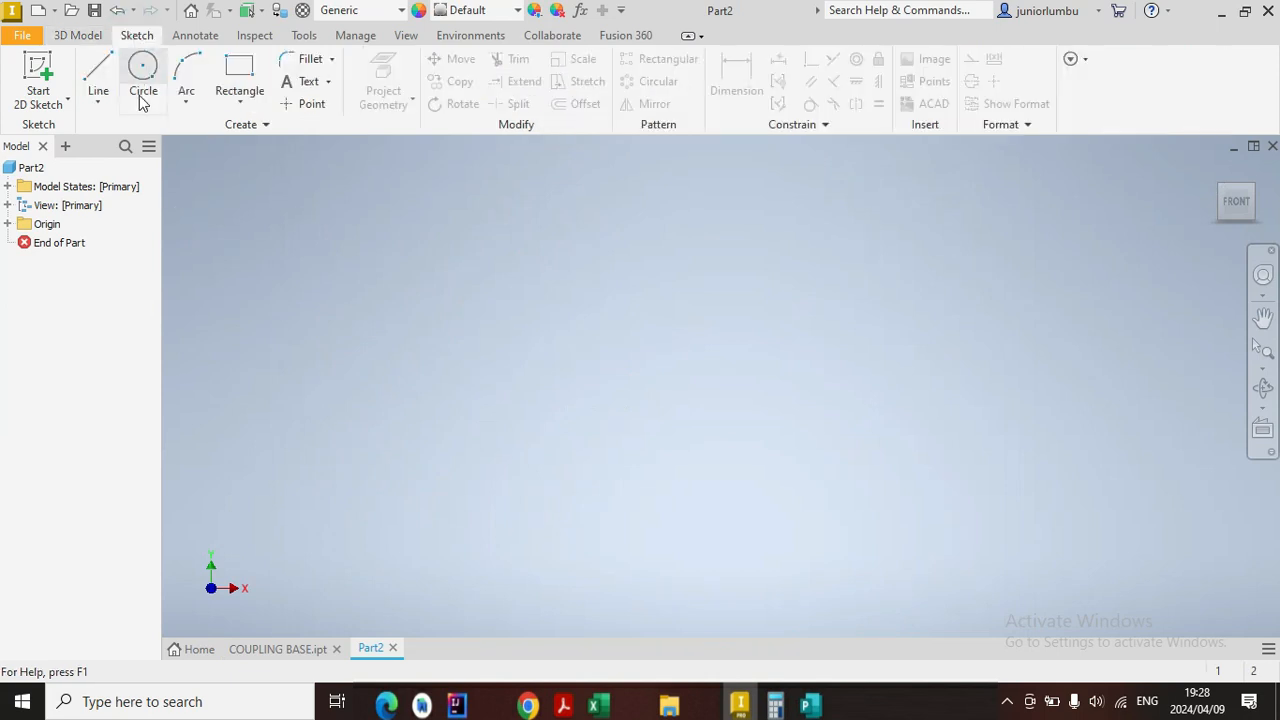
left_click(242, 90)
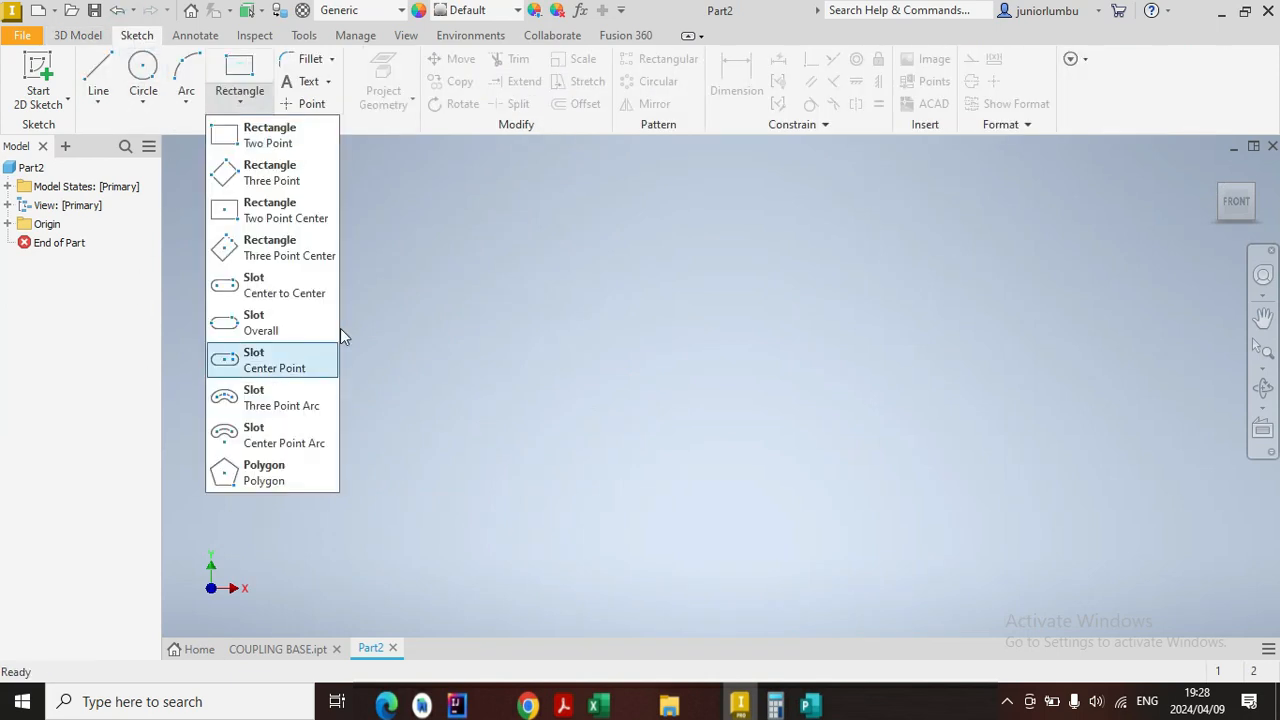
left_click(272, 286)
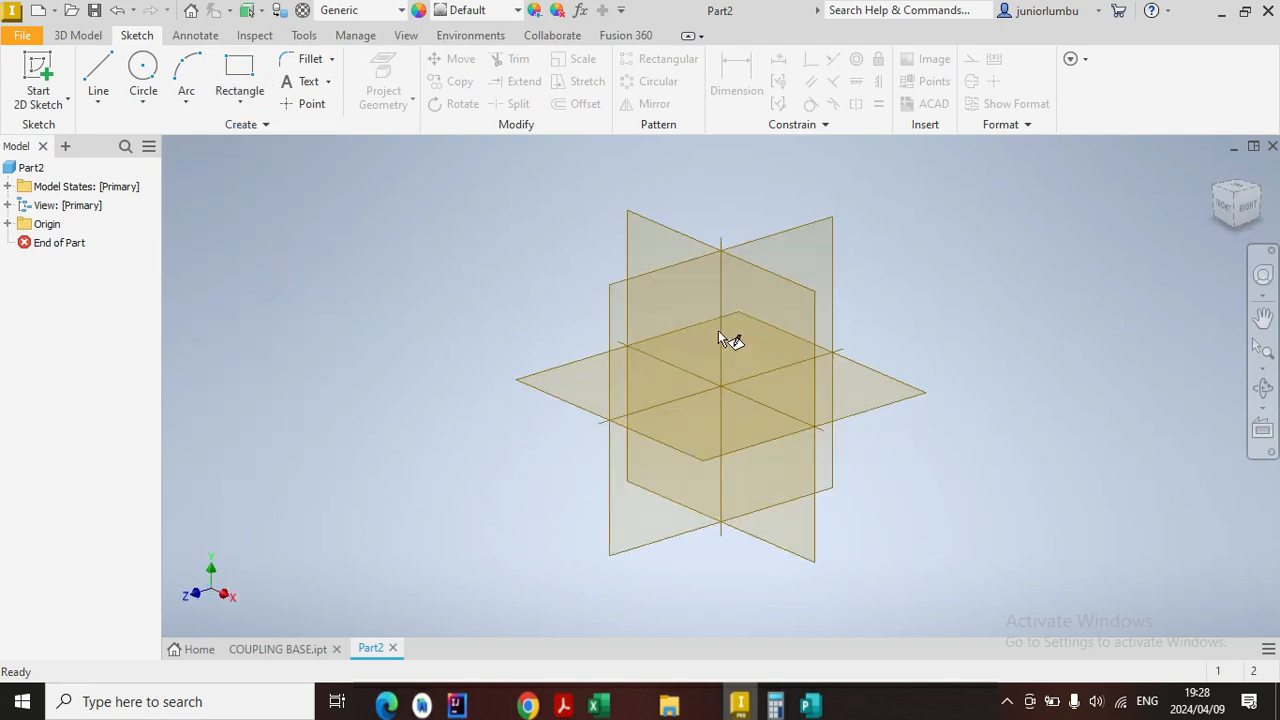
left_click(722, 334)
left_click(453, 385)
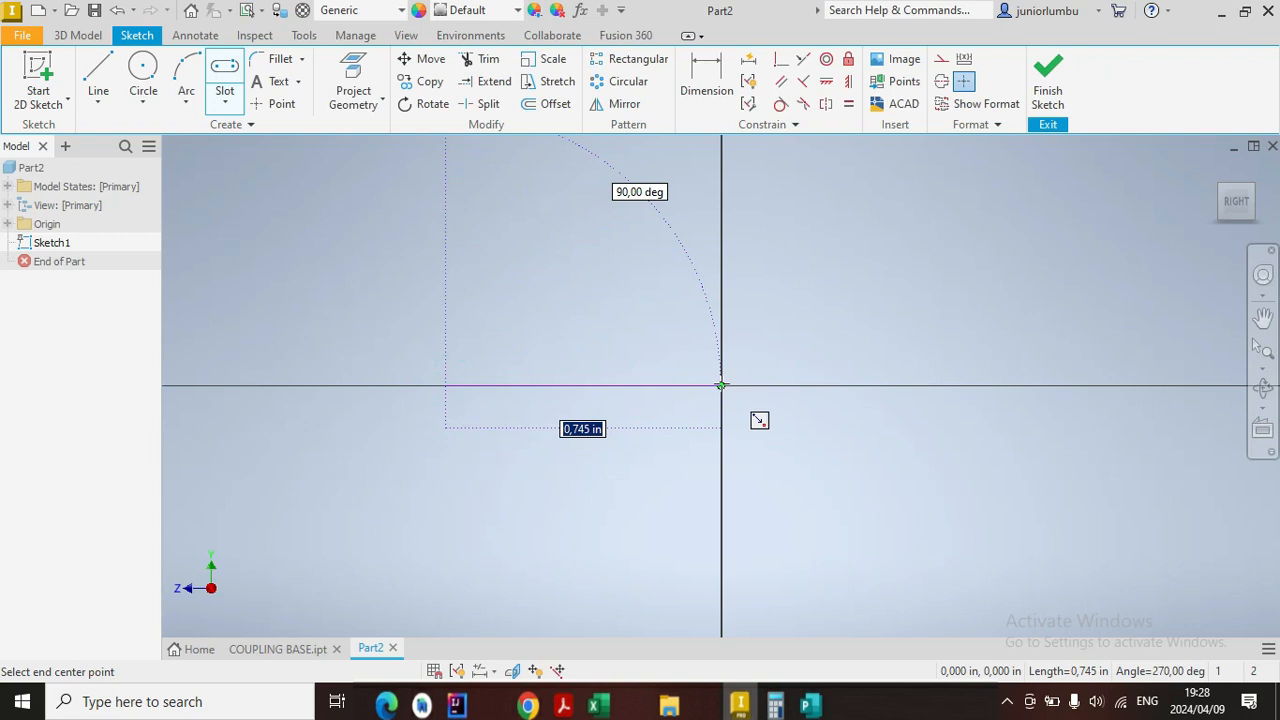
left_click(721, 386)
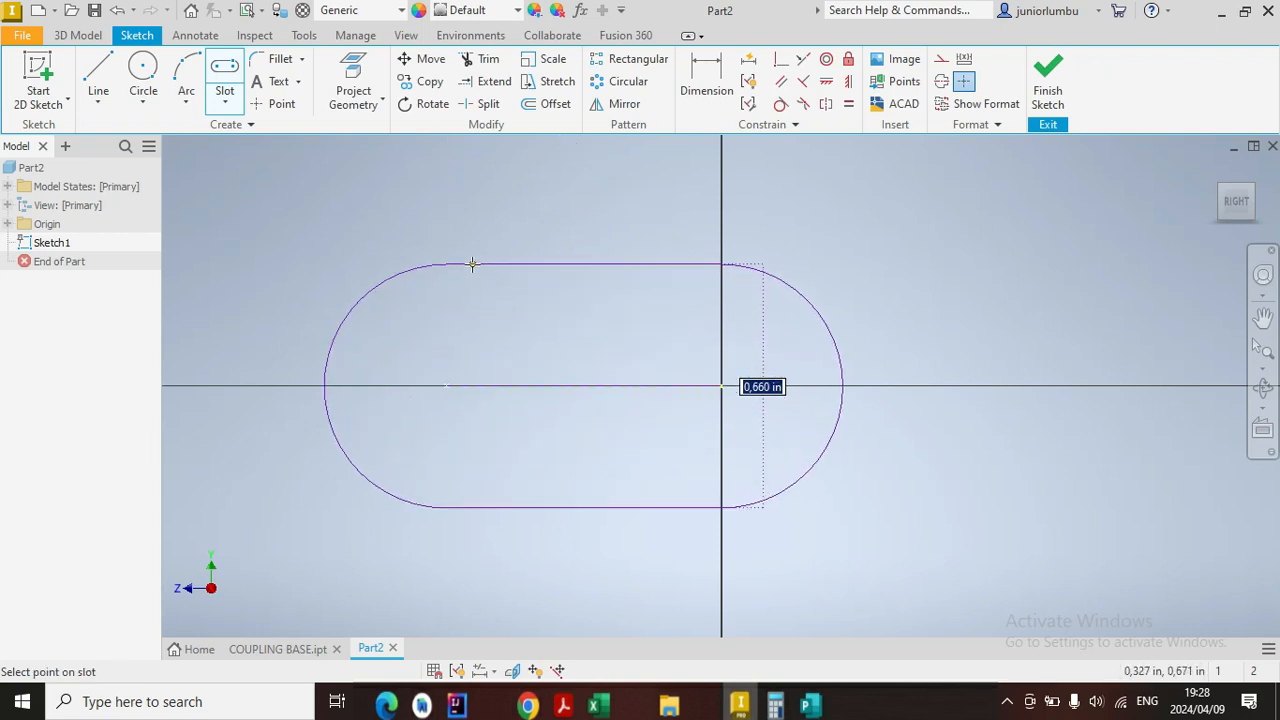
left_click(472, 263)
Step: Sketch a smaller center-to-center slot inside the first one, using the same two end centers
left_click(721, 386)
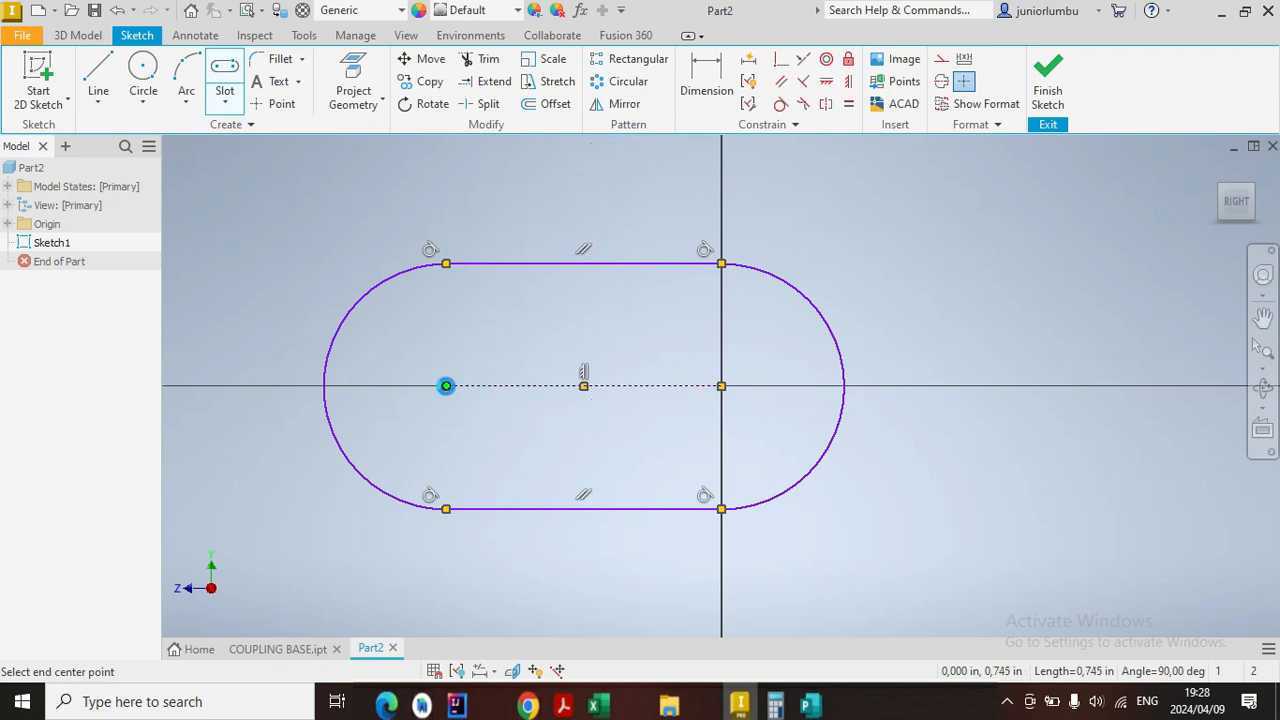
left_click(446, 386)
left_click(428, 316)
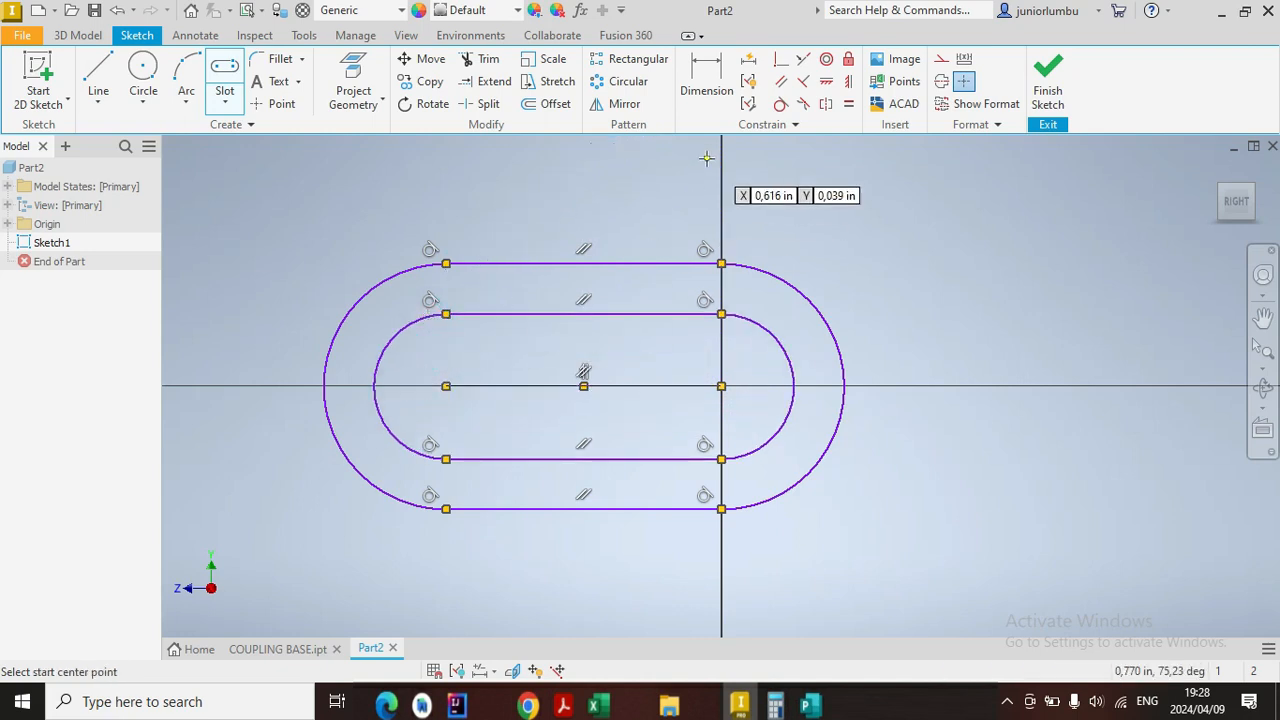
Step: Dimension the outer slot's overall width between its two straight edges as 2 in
left_click(700, 82)
left_click(661, 265)
left_click(632, 507)
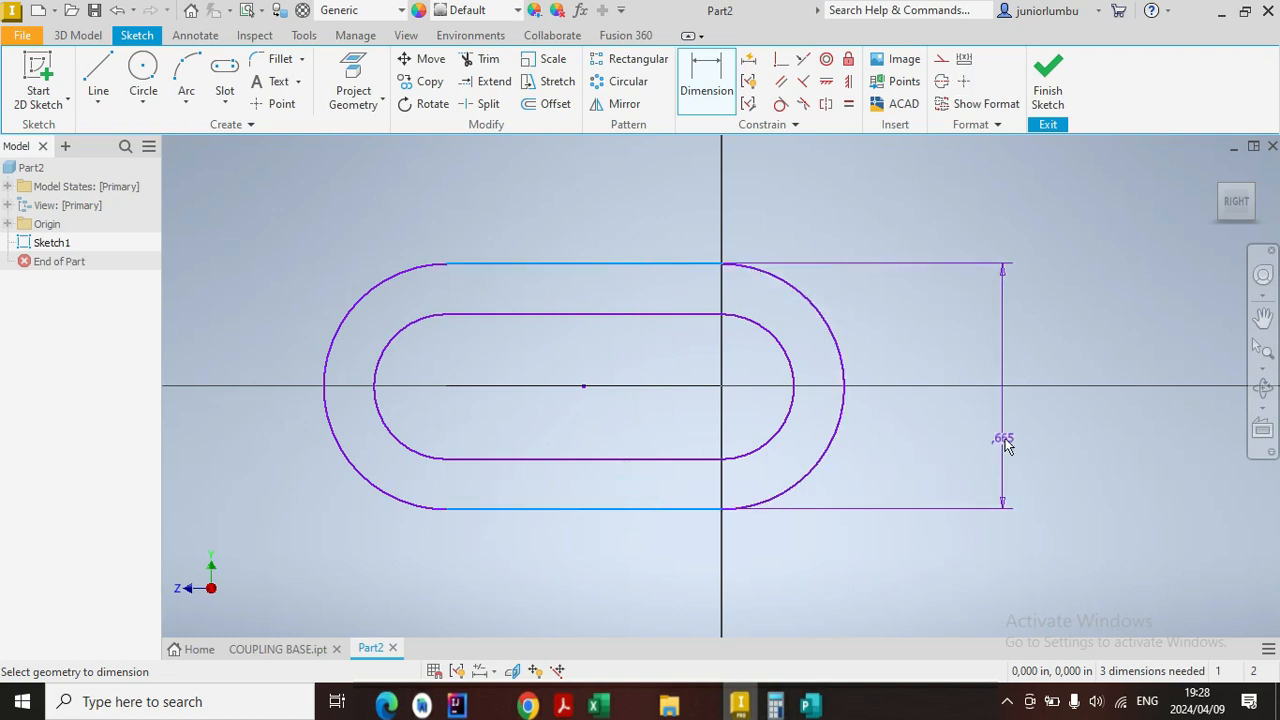
left_click(1003, 432)
type("2")
key("Return")
Step: Dimension the slots' center-to-center distance as 2.5 in
scroll(993, 433, "up", 5)
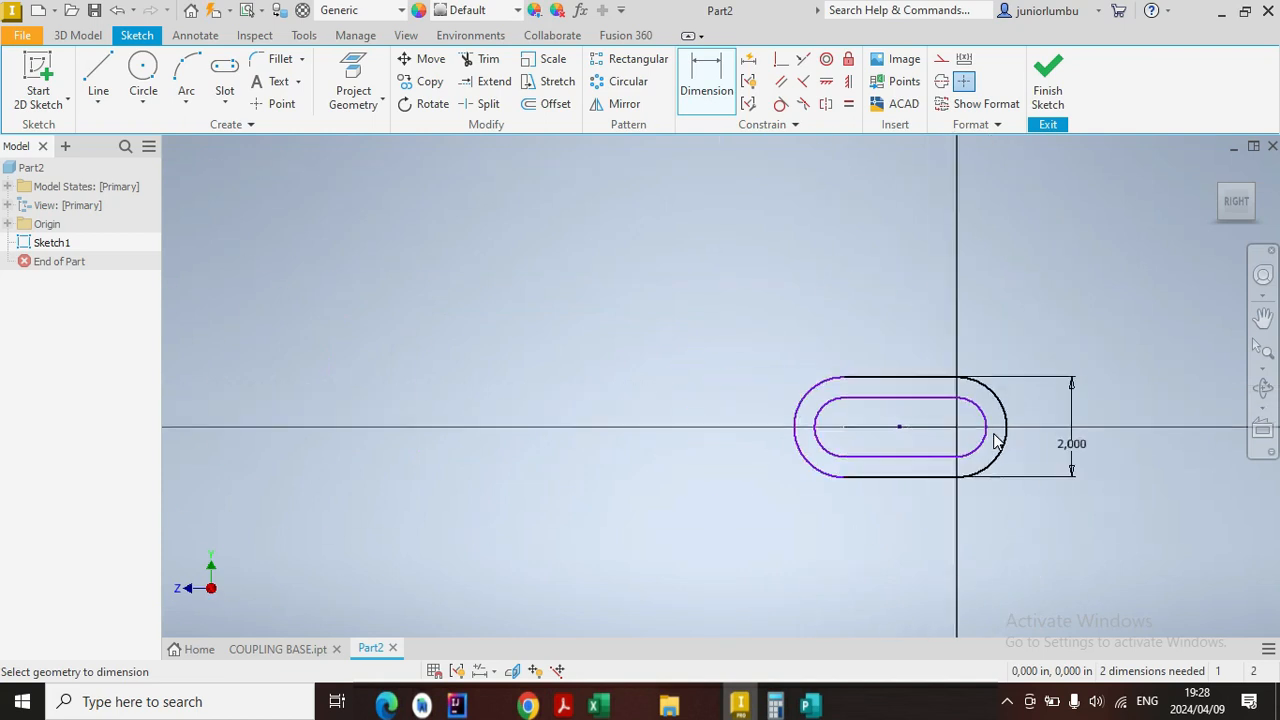
scroll(1006, 500, "down", 5)
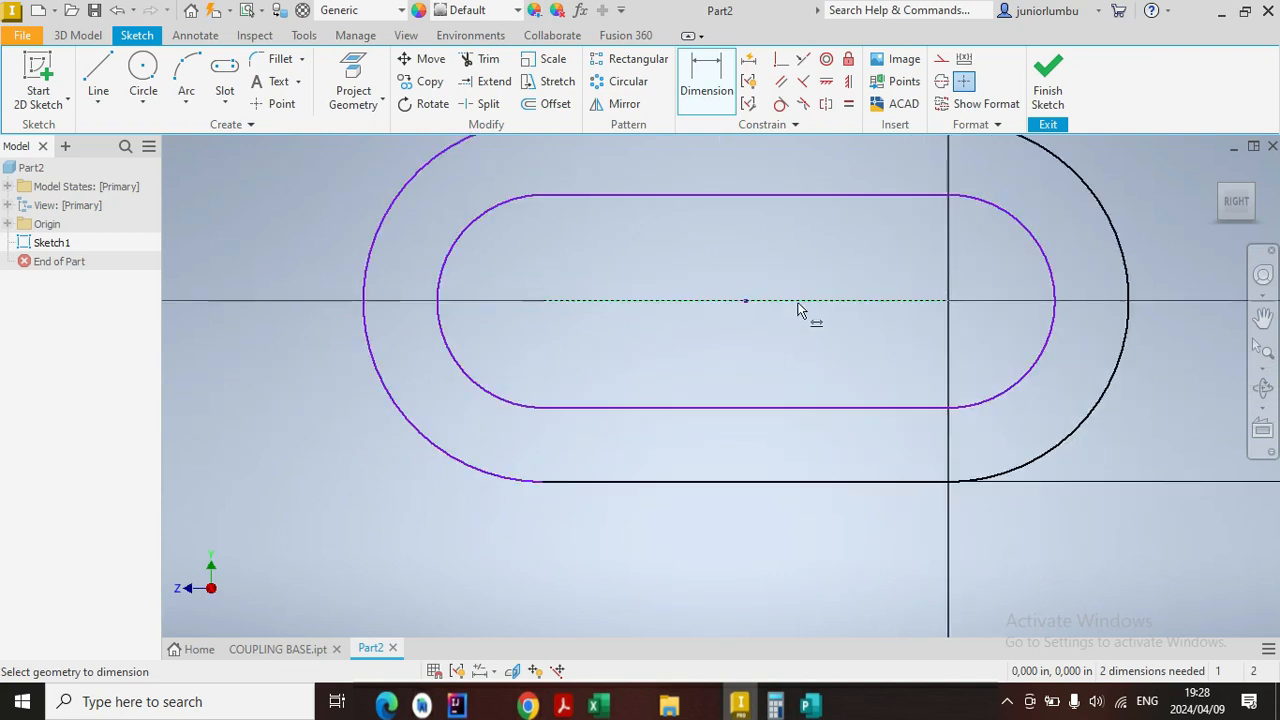
left_click(798, 302)
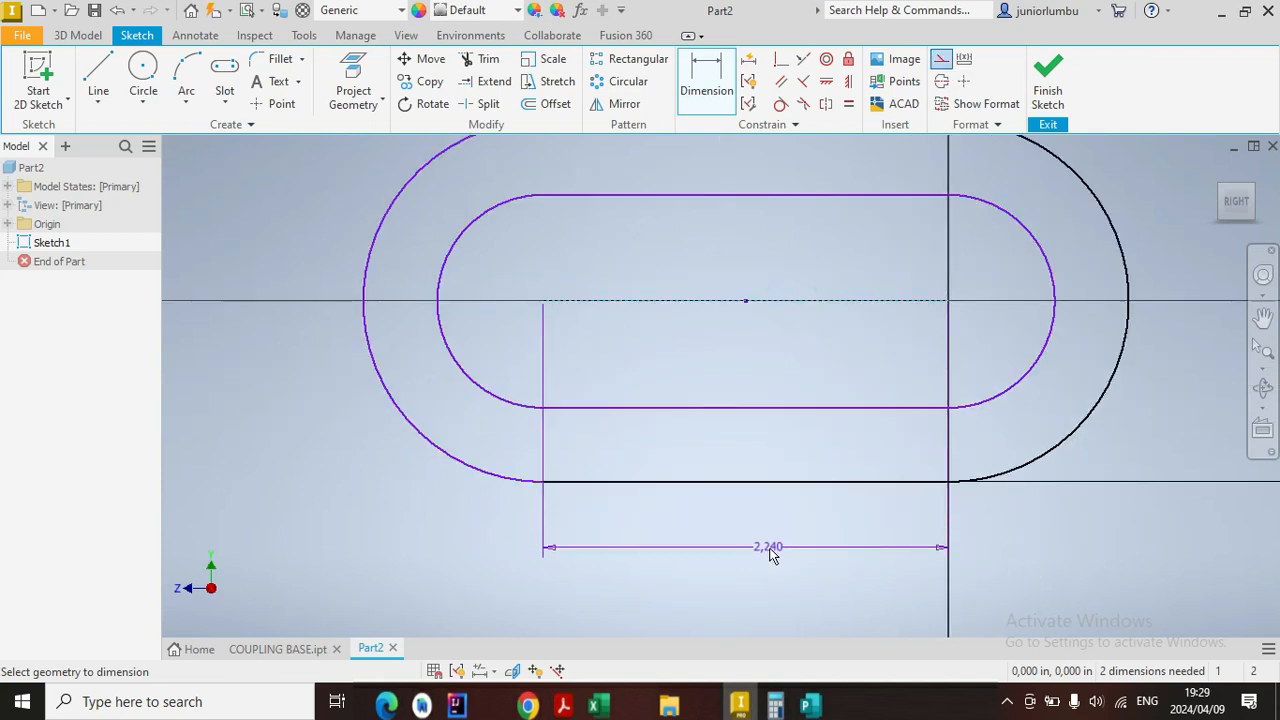
left_click(769, 553)
type("2")
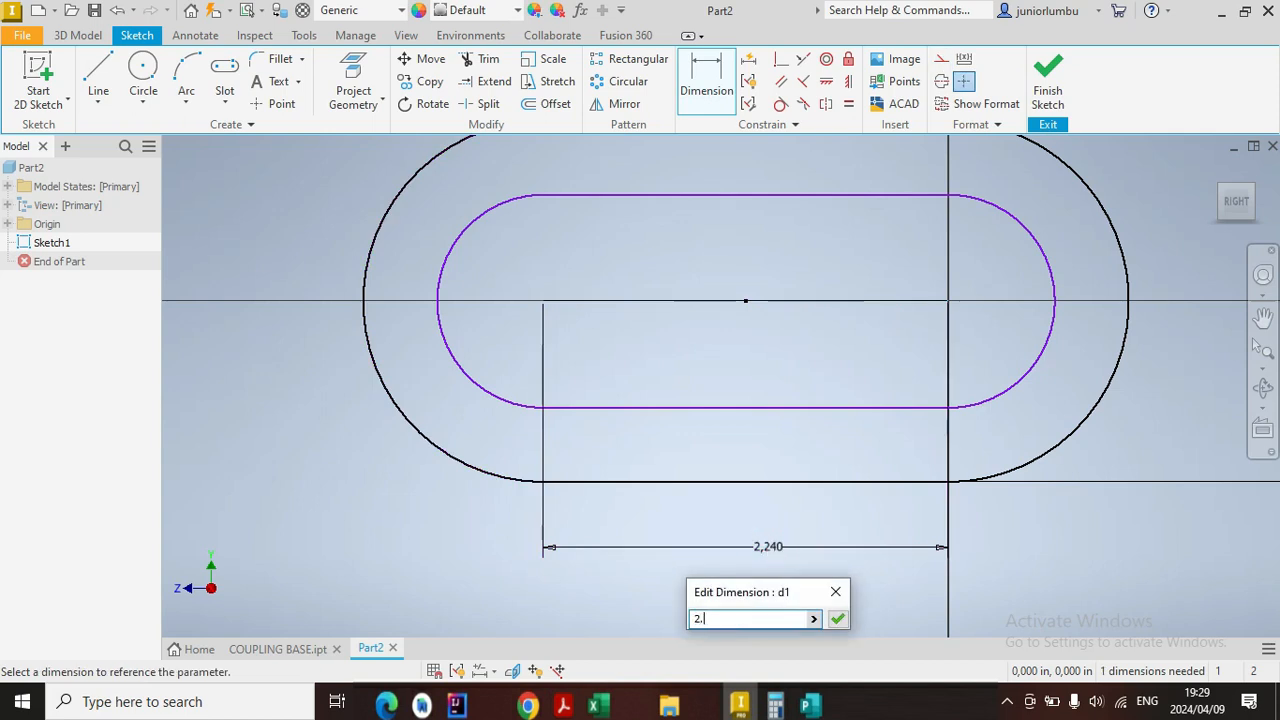
type(".5")
key("Return")
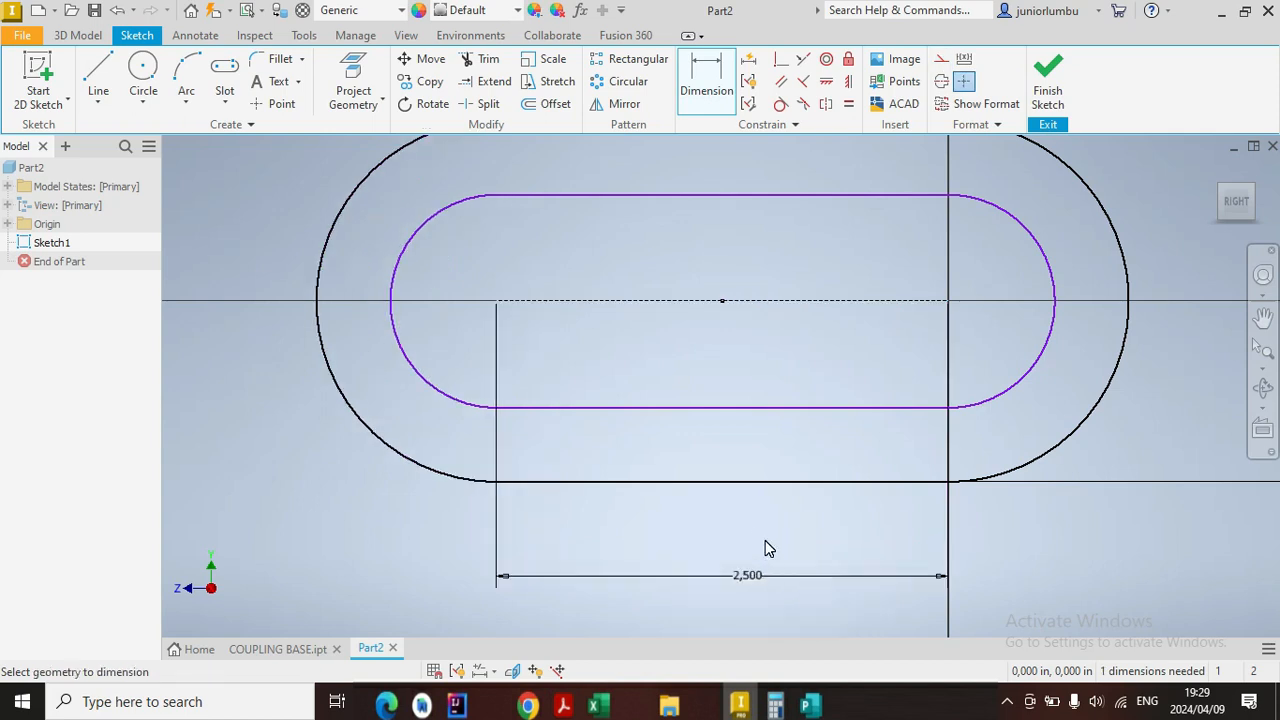
Step: Dimension the inner slot's end arc with a radius of 0.5 in
scroll(766, 545, "up", 4)
scroll(838, 549, "down", 2)
left_click(864, 330)
left_click(860, 344)
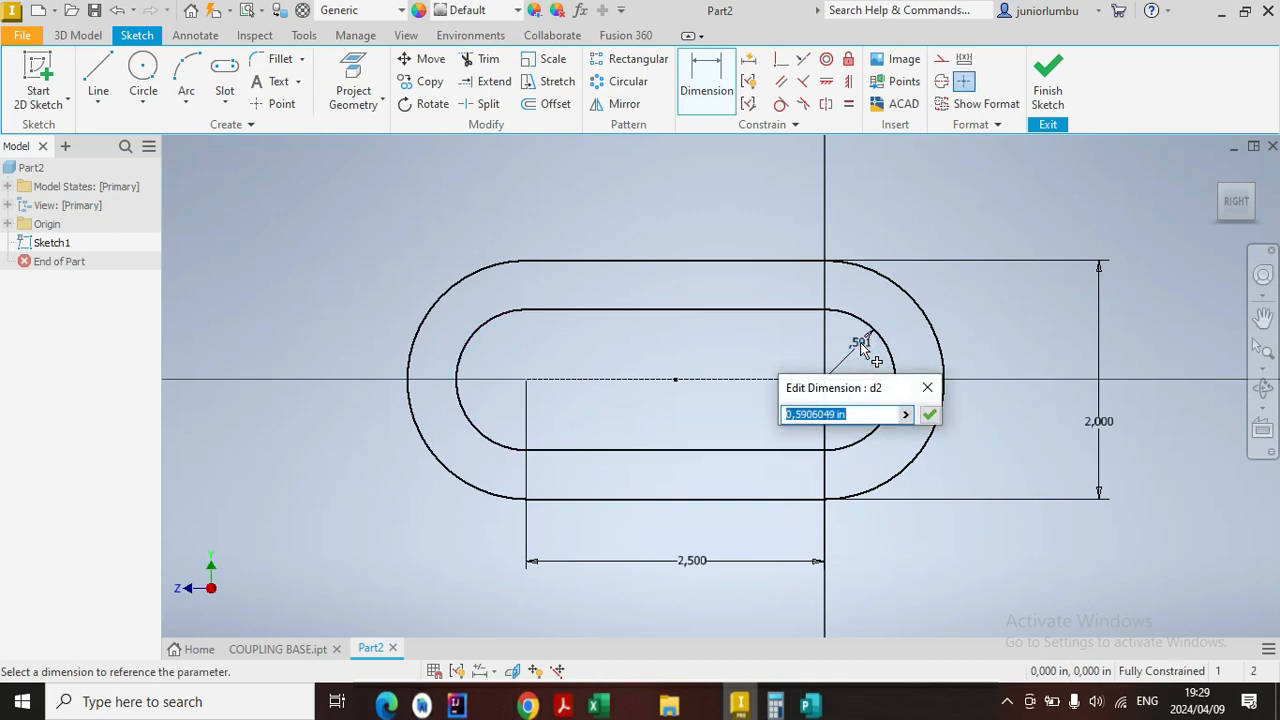
type(".5")
key("Return")
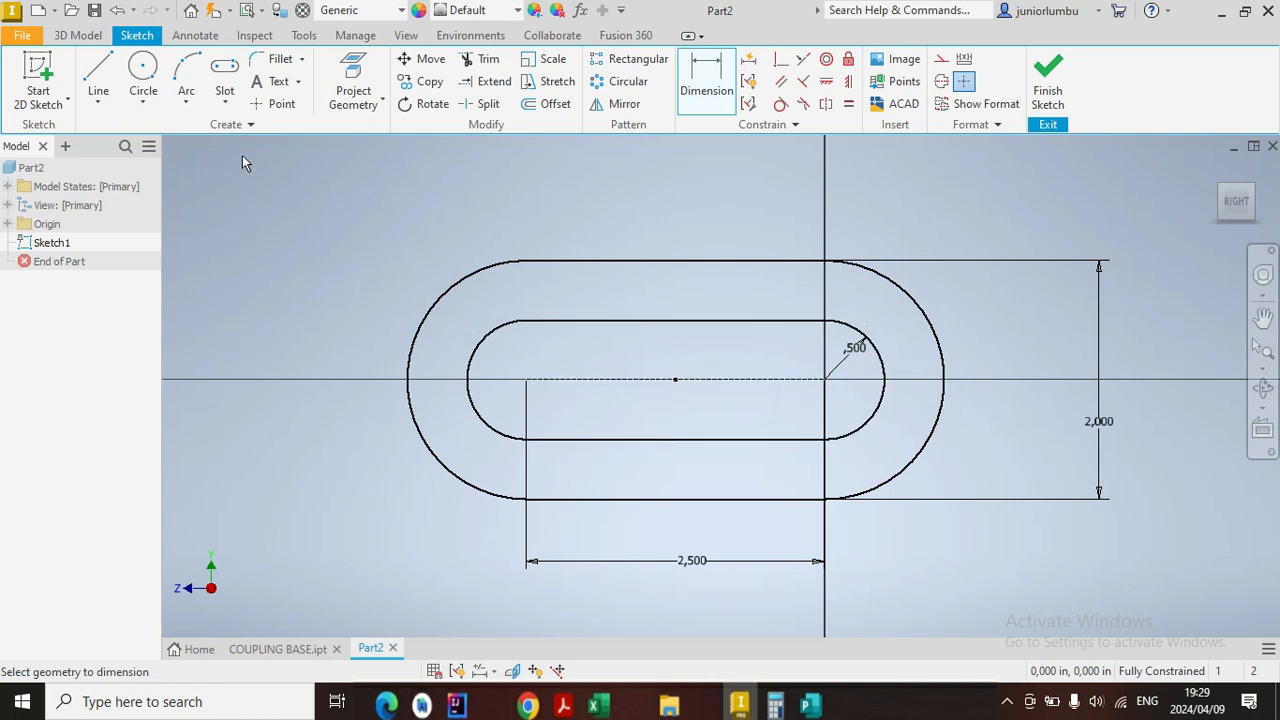
Step: Sketch two aligned two-point rectangles about 1.594 in wide, bridging the upper and lower gaps between the slots' straight edges
left_click(224, 104)
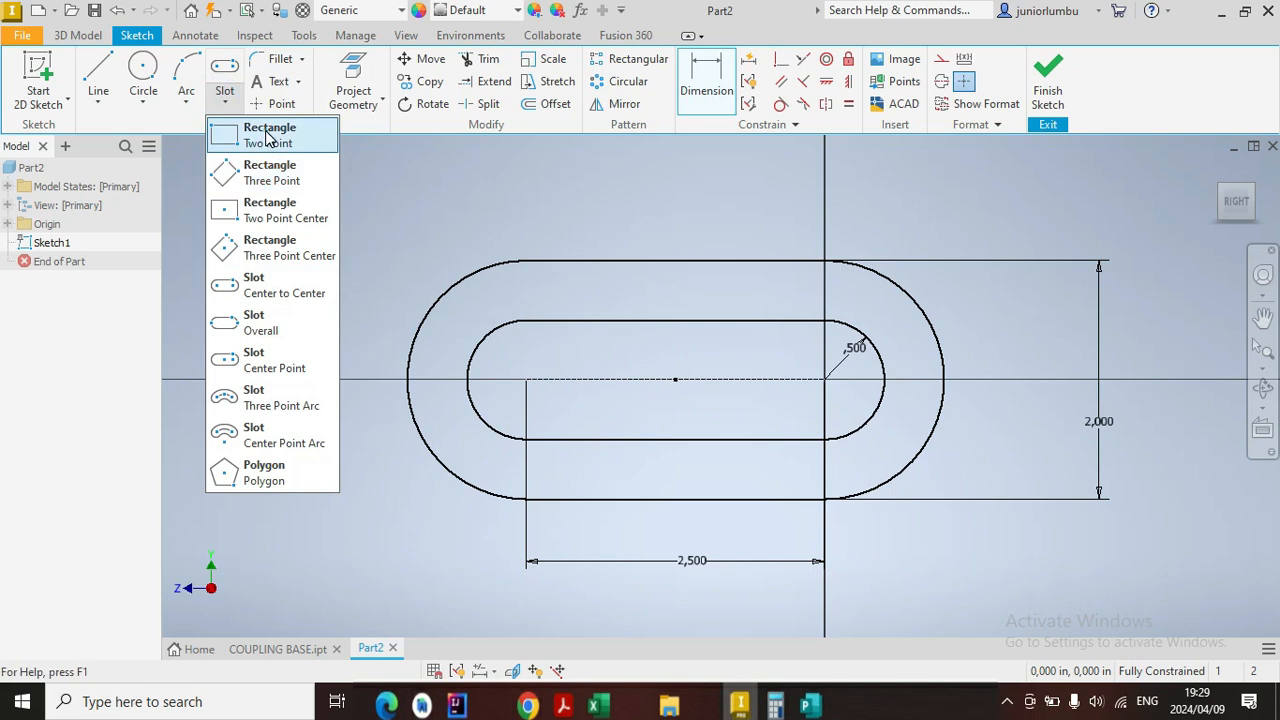
left_click(229, 133)
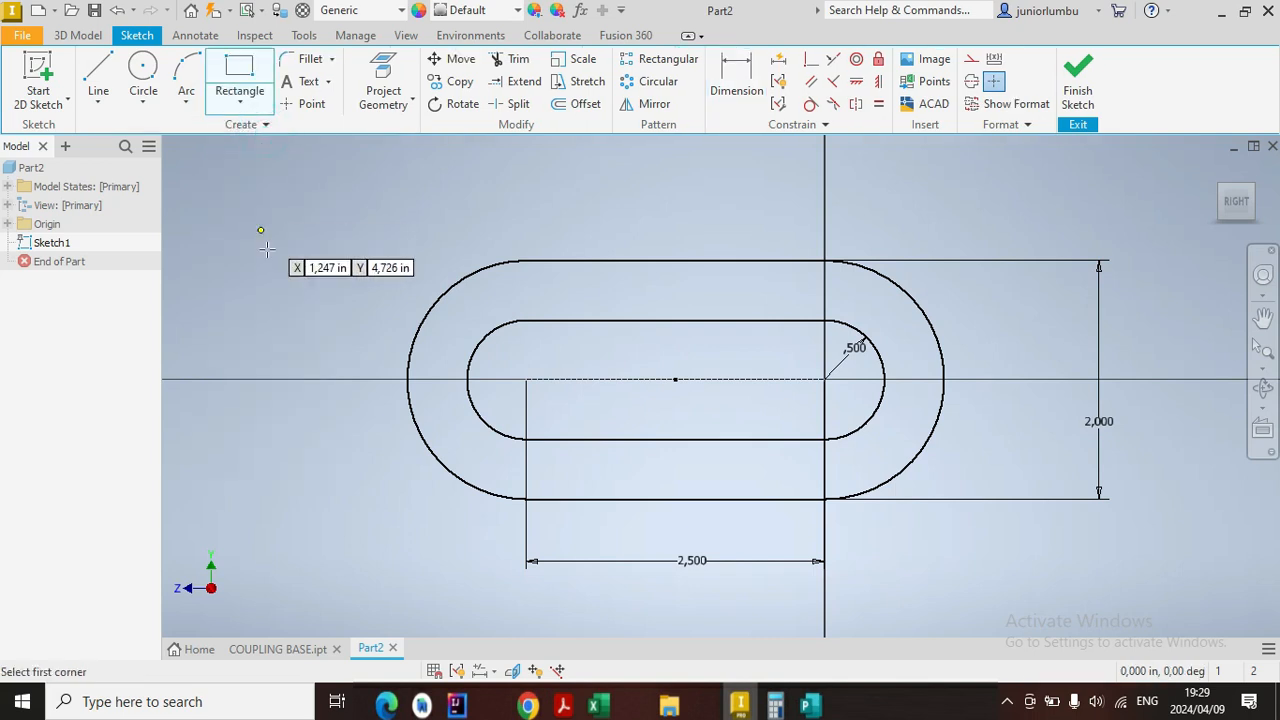
left_click(581, 261)
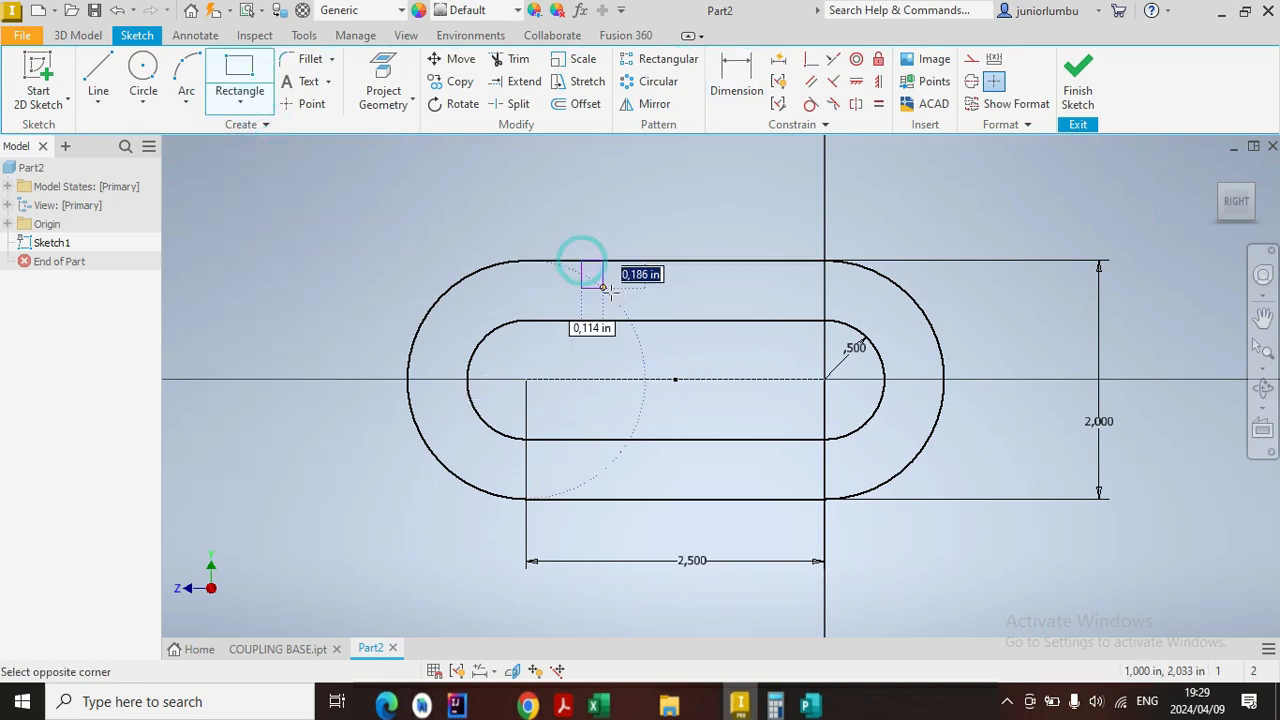
left_click(772, 320)
left_click(581, 440)
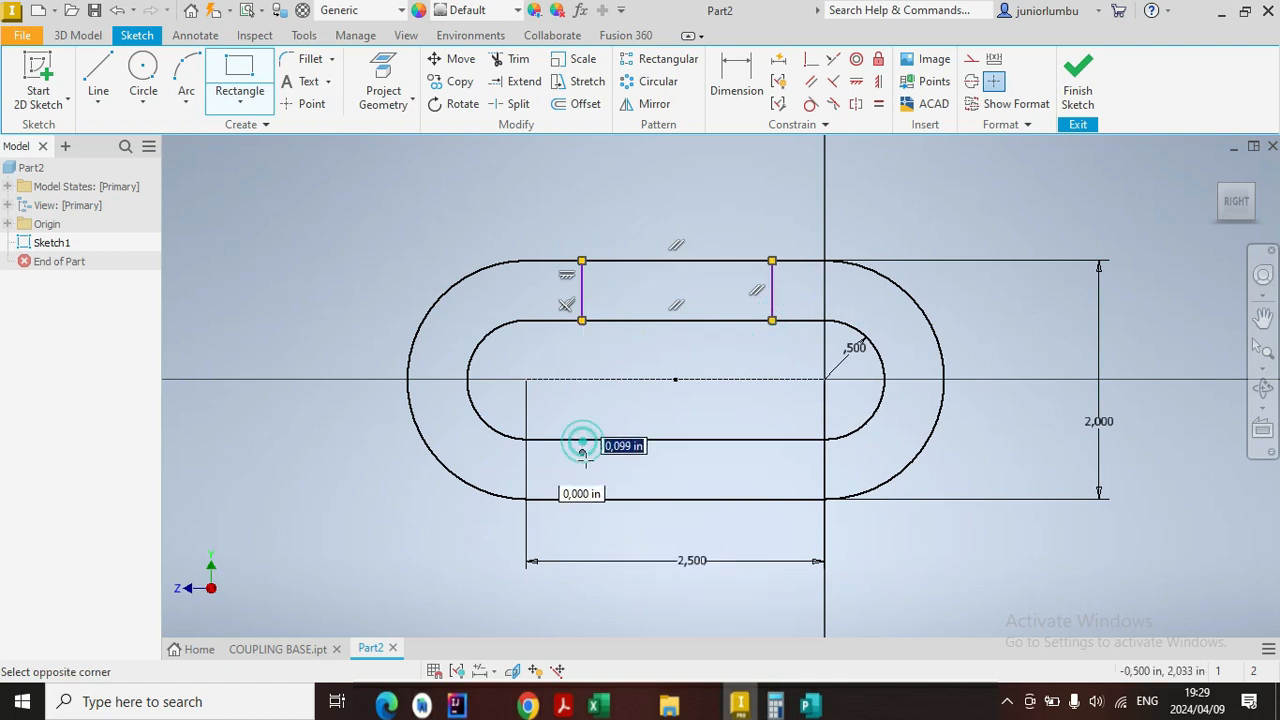
left_click(772, 499)
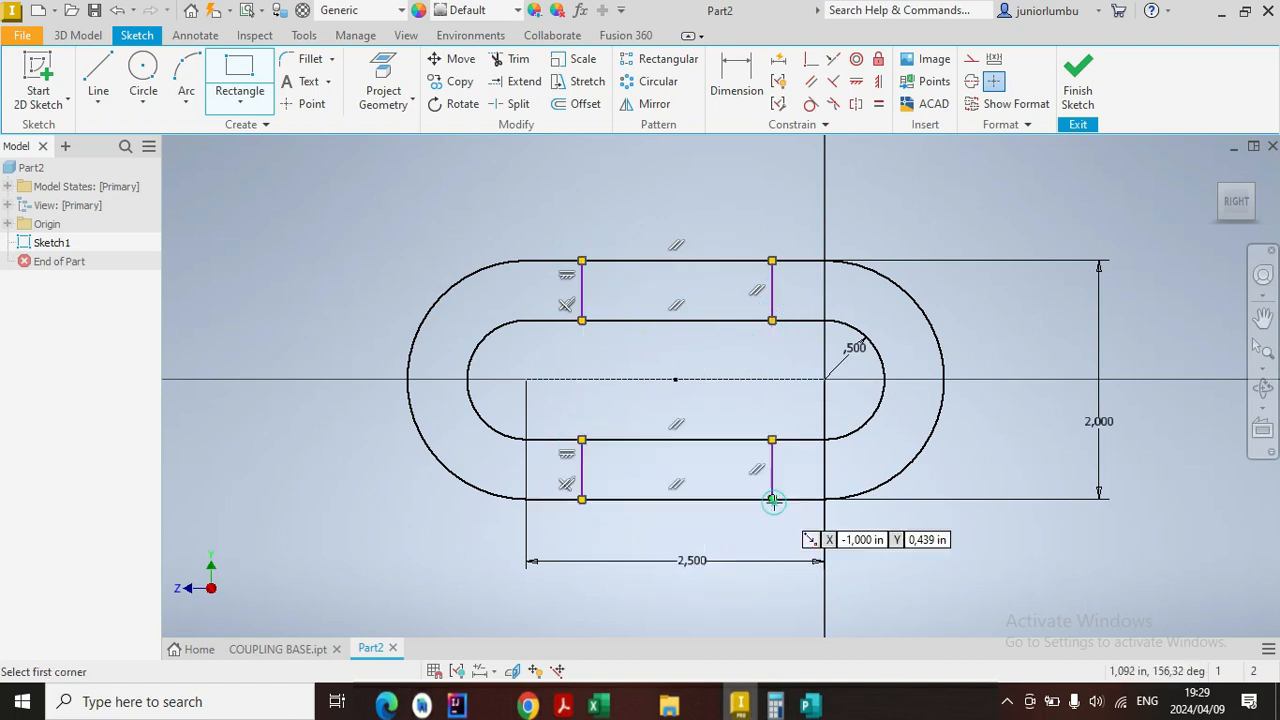
Step: Dimension the upper rectangle's width between its two vertical sides as 1.25 in
left_click(736, 72)
left_click(584, 283)
left_click(772, 291)
left_click(702, 175)
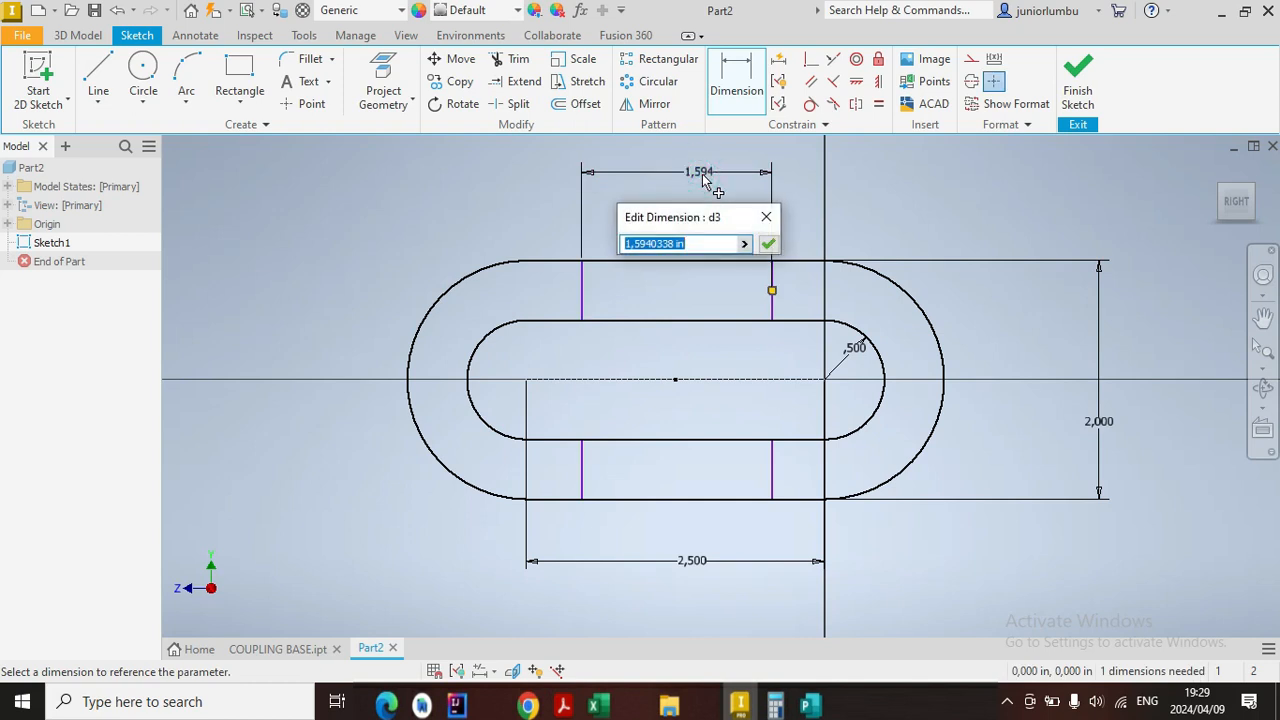
type("1.25")
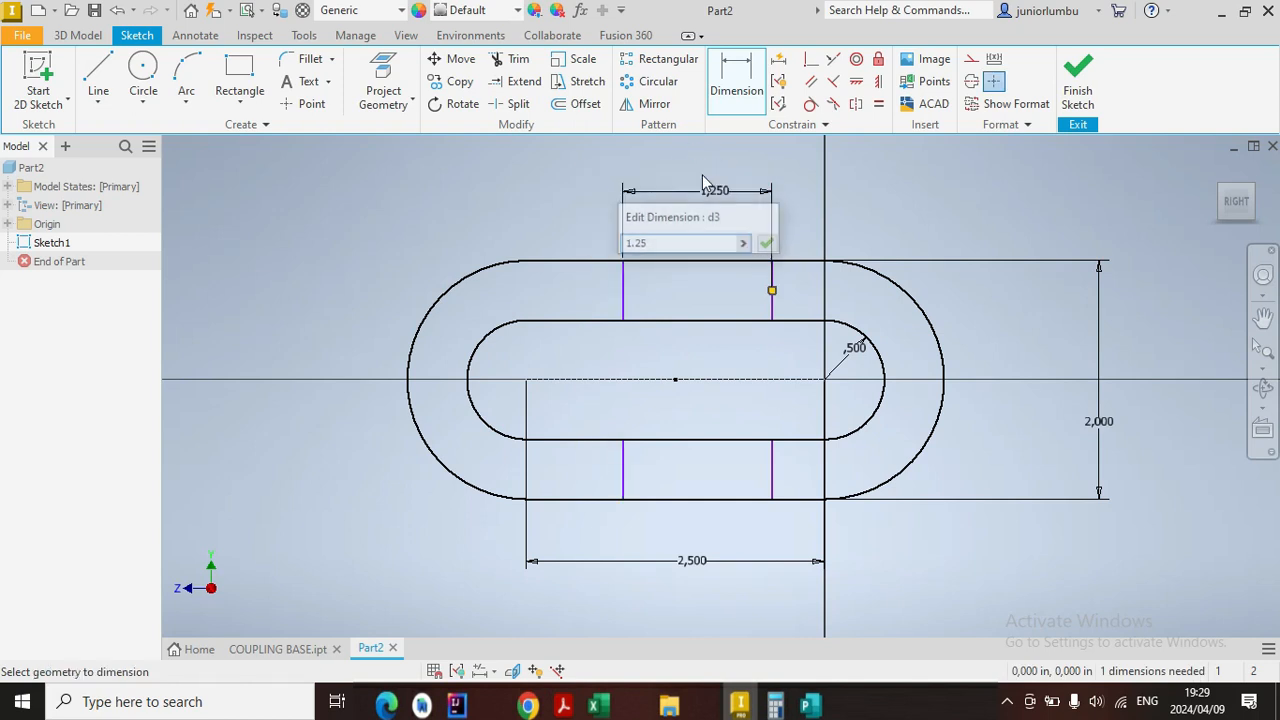
key("Return")
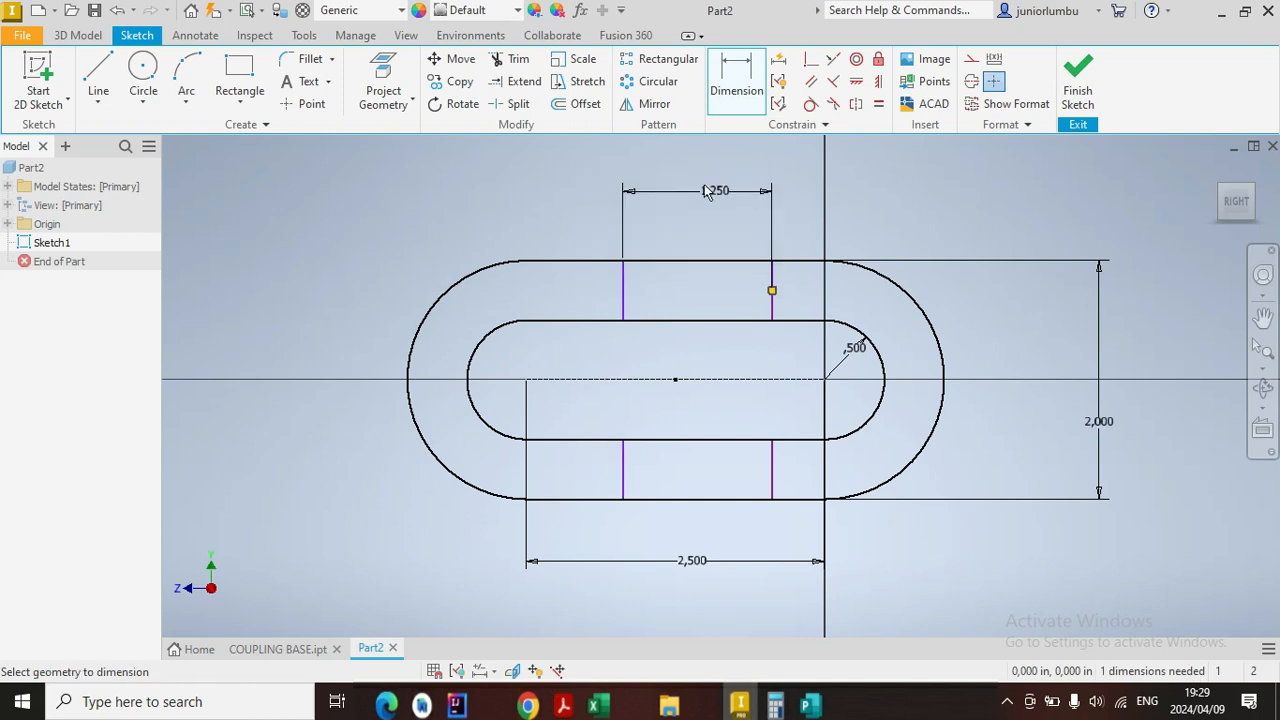
Step: Dimension the distance from the upper rectangle's left side to the slot's midpoint as 0.625 in to center the rectangles
left_click(623, 290)
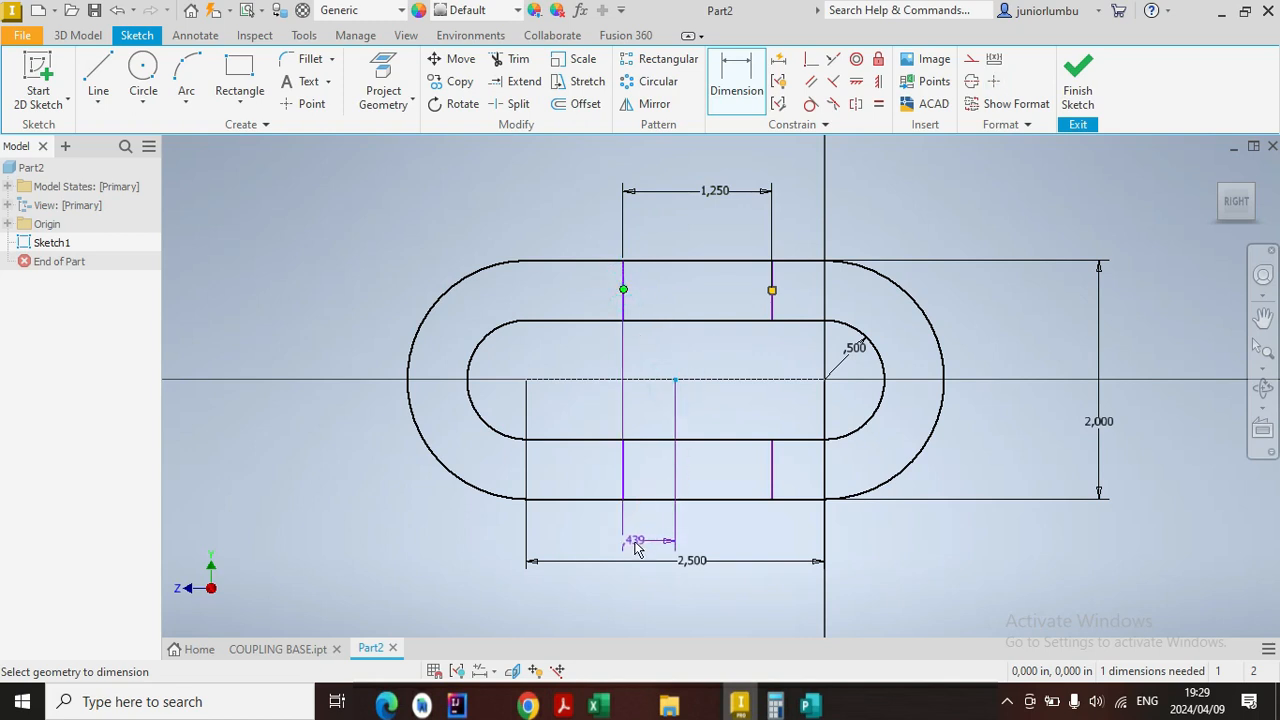
left_click(722, 536)
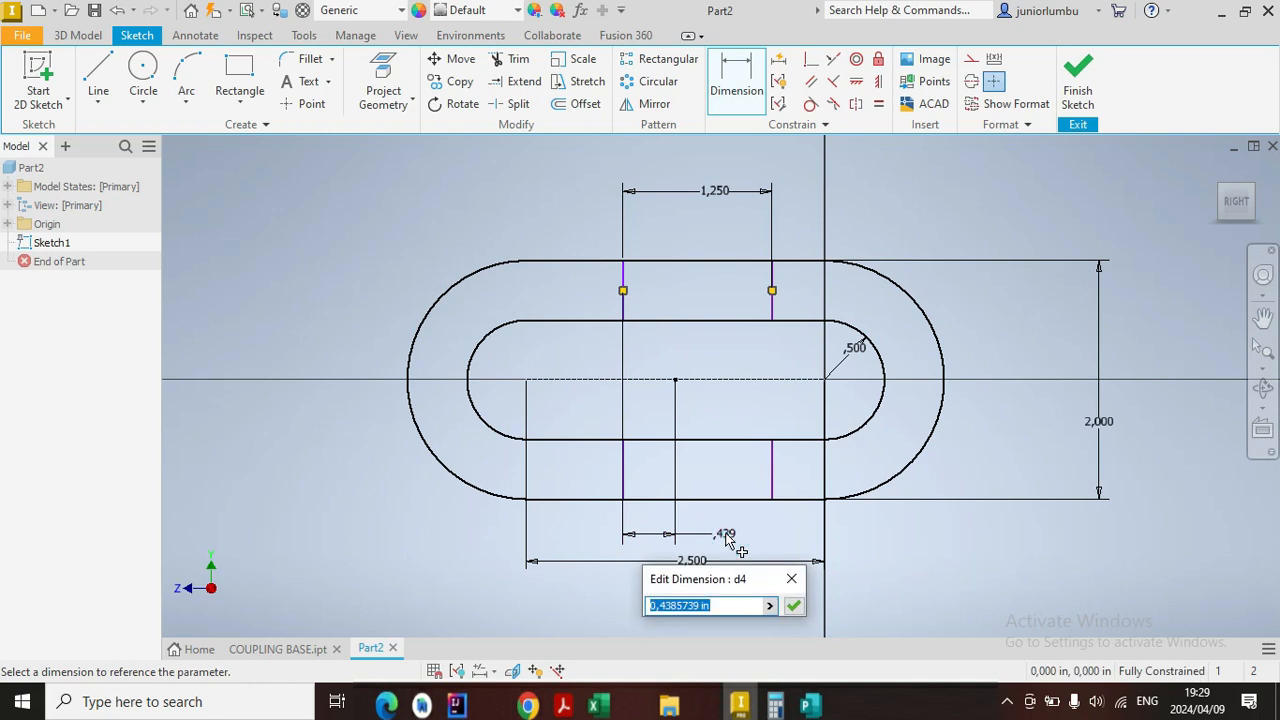
type(".")
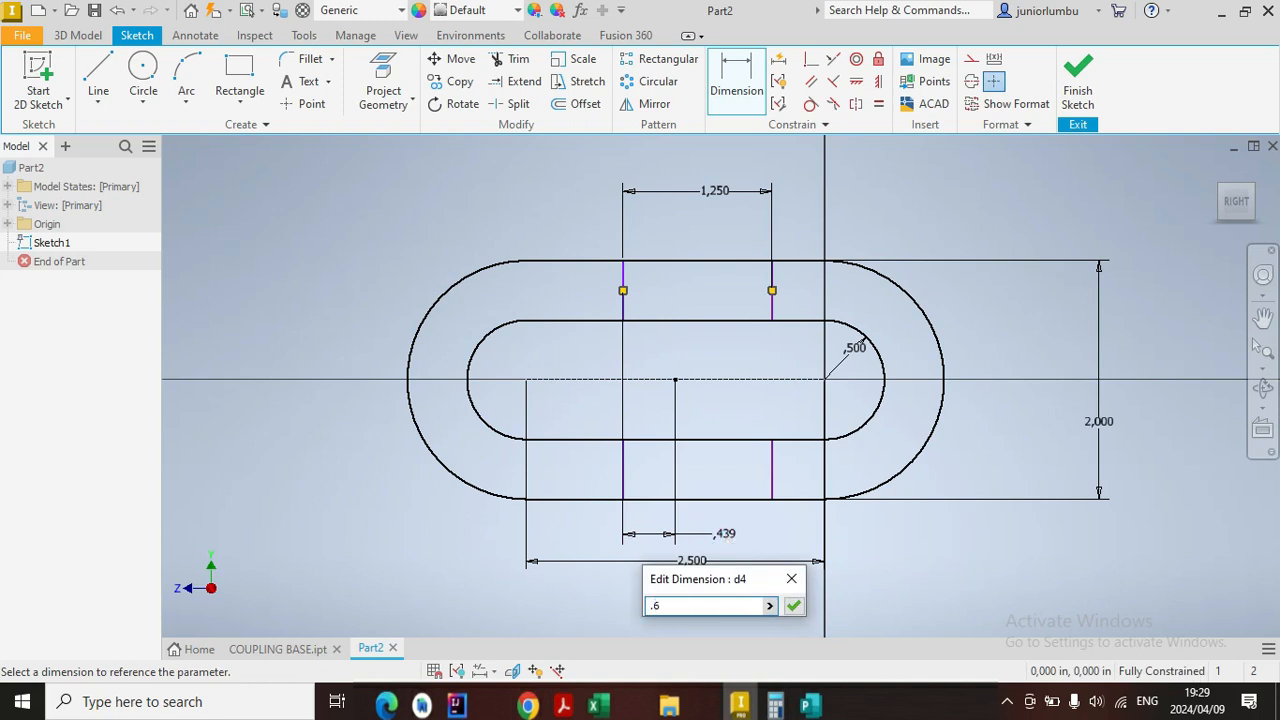
type("625")
key("Return")
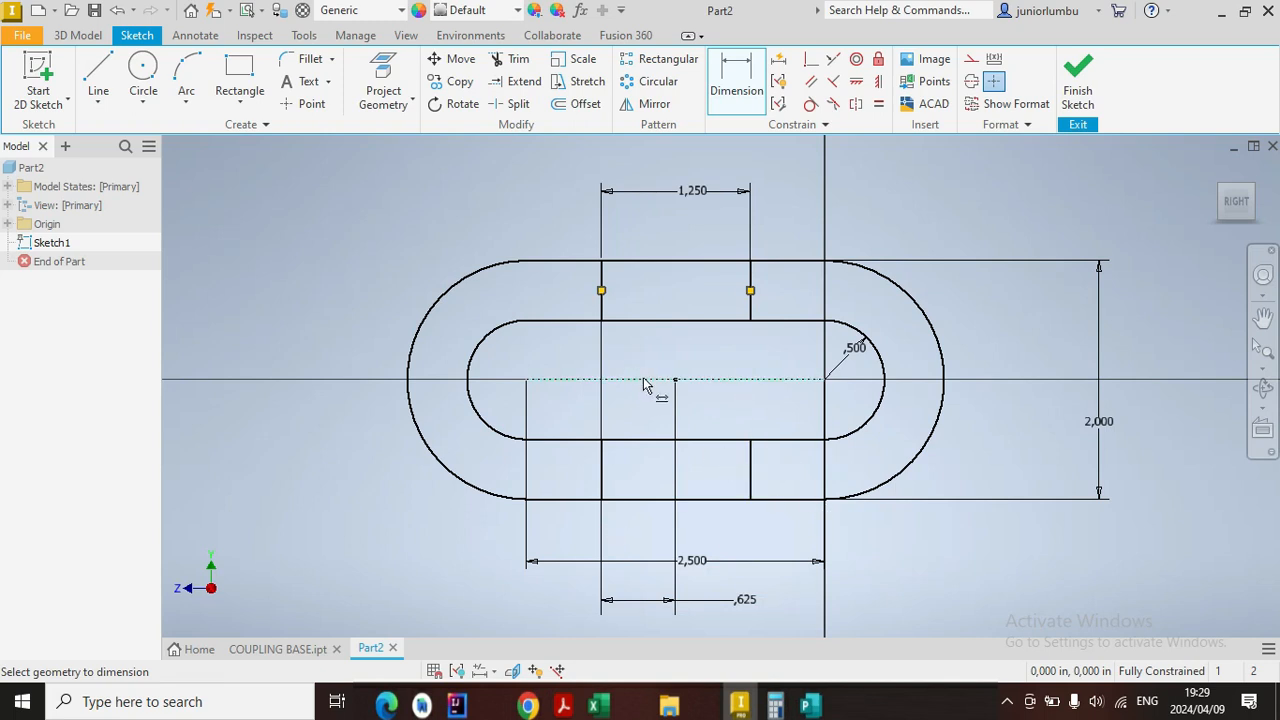
Step: Extrude the two curved C-shaped end profiles between the slots by 0.5 in
left_click(78, 35)
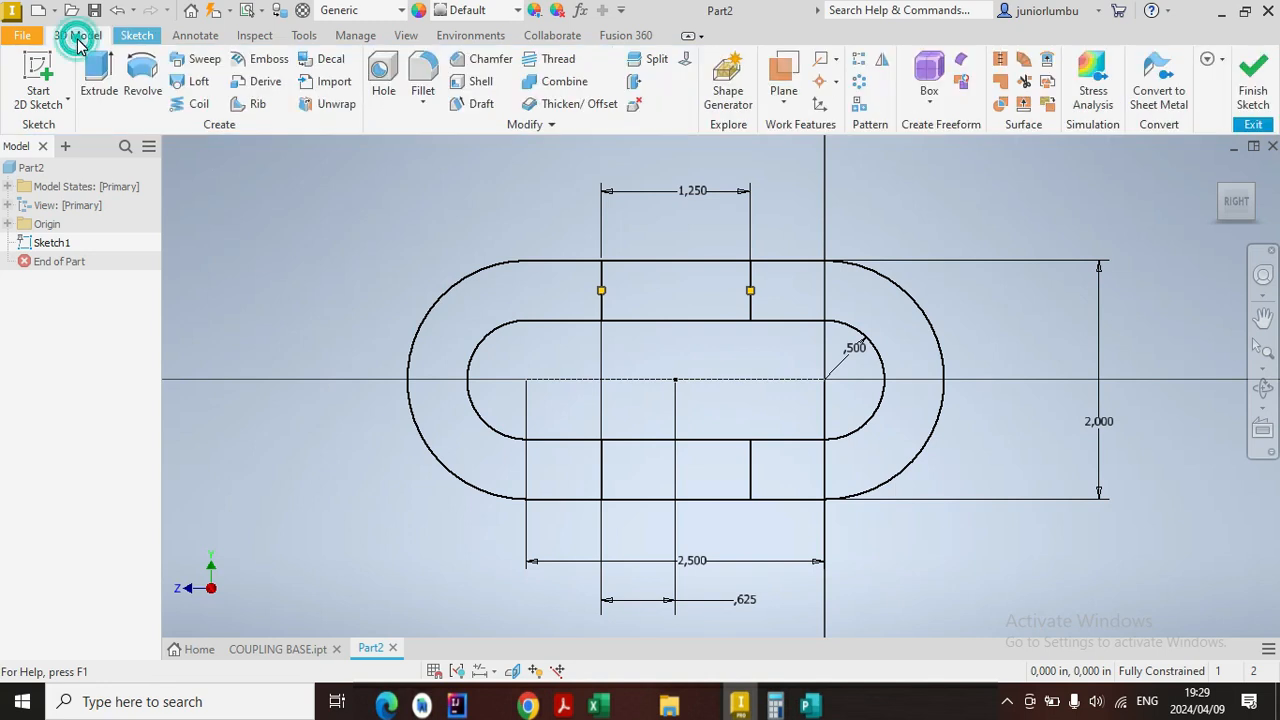
left_click(95, 85)
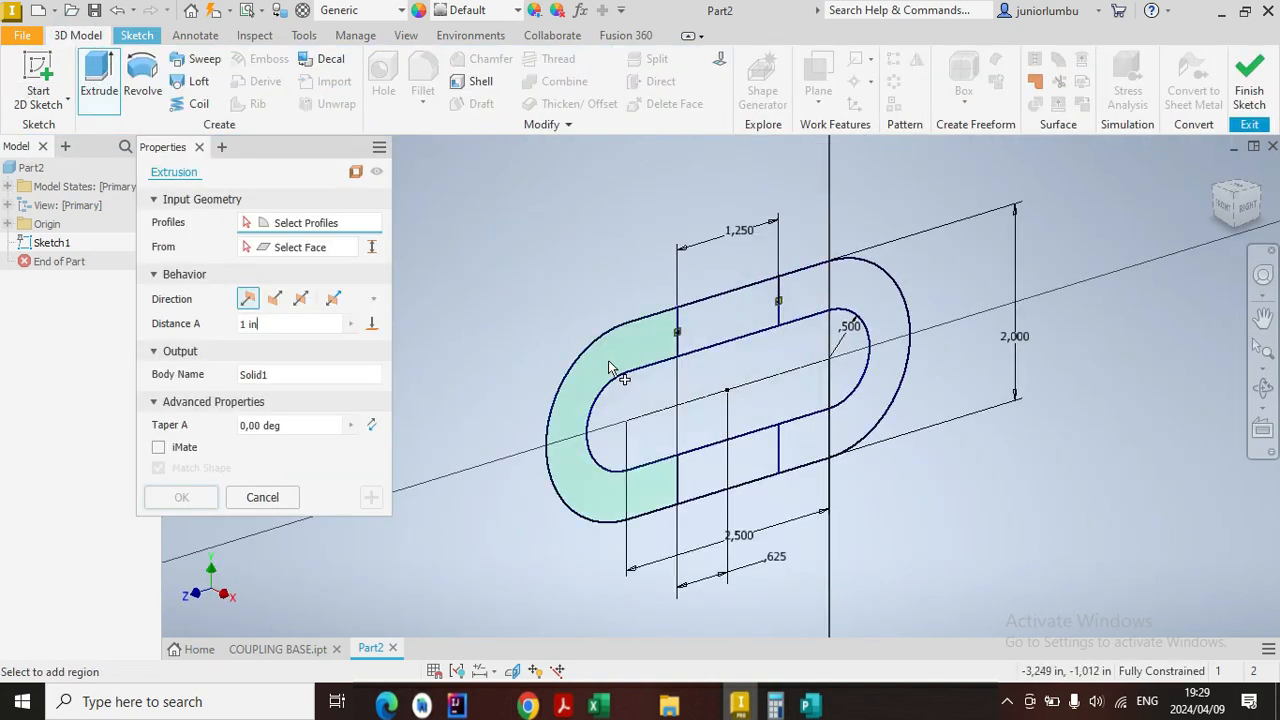
left_click(622, 355)
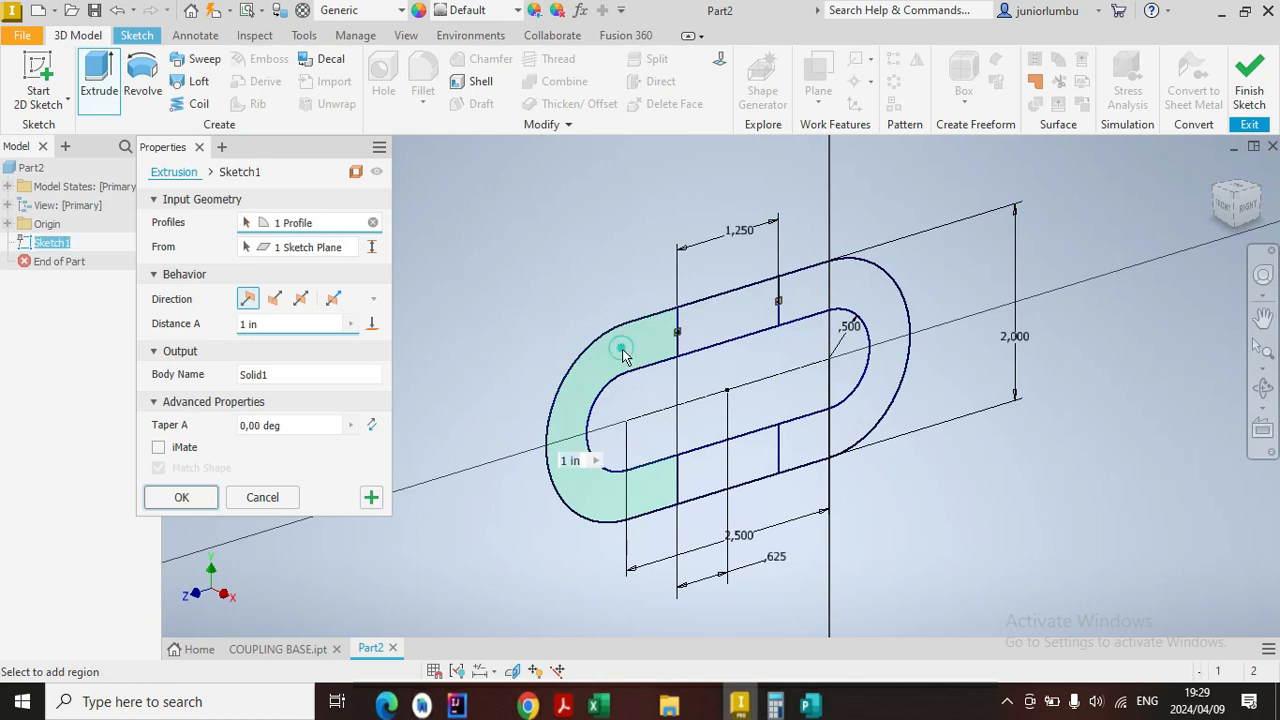
left_click(868, 300)
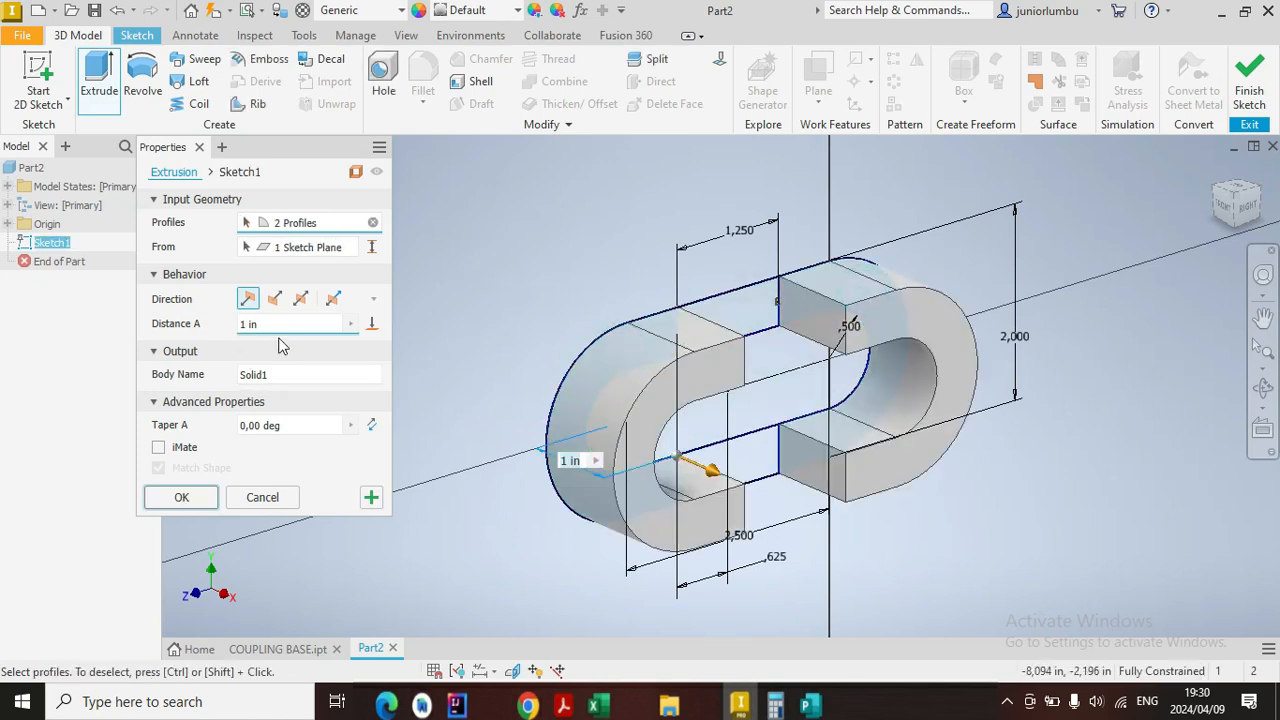
left_click_drag(292, 327, 229, 334)
type(",5")
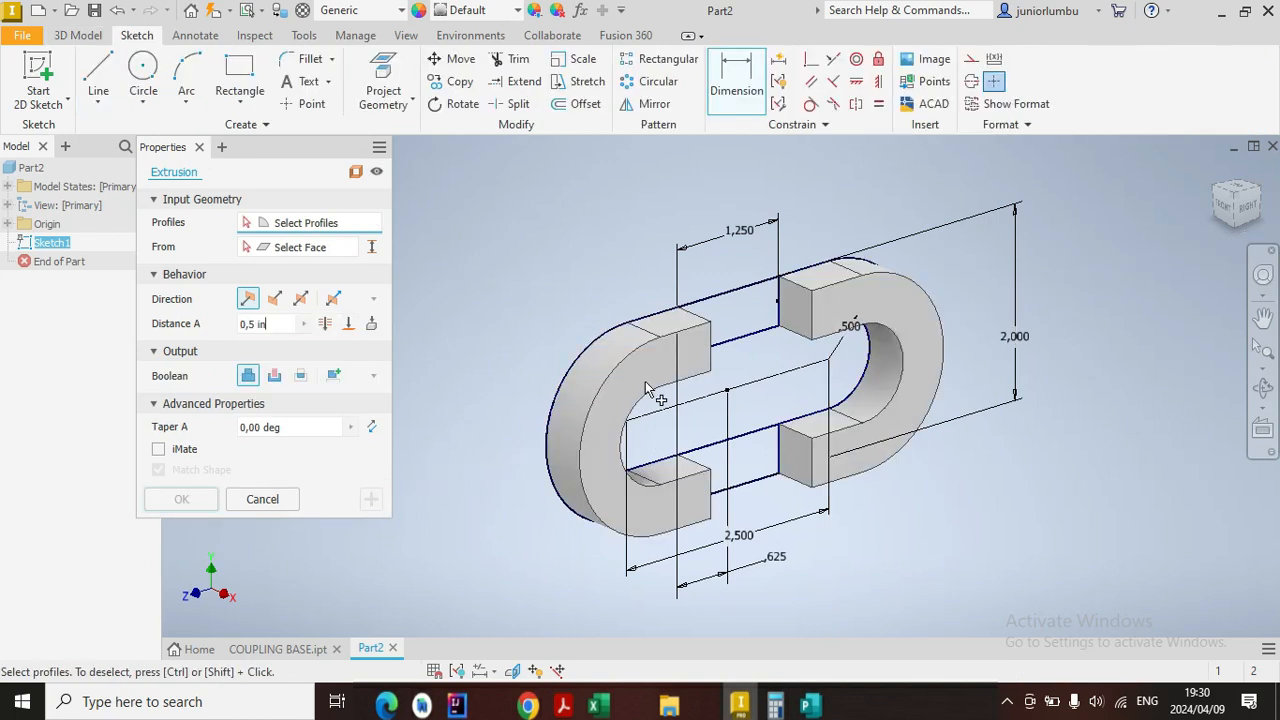
Step: Extrude the upper rectangular profile between the two ends 1.625 in, joined to the existing body
left_click(745, 316)
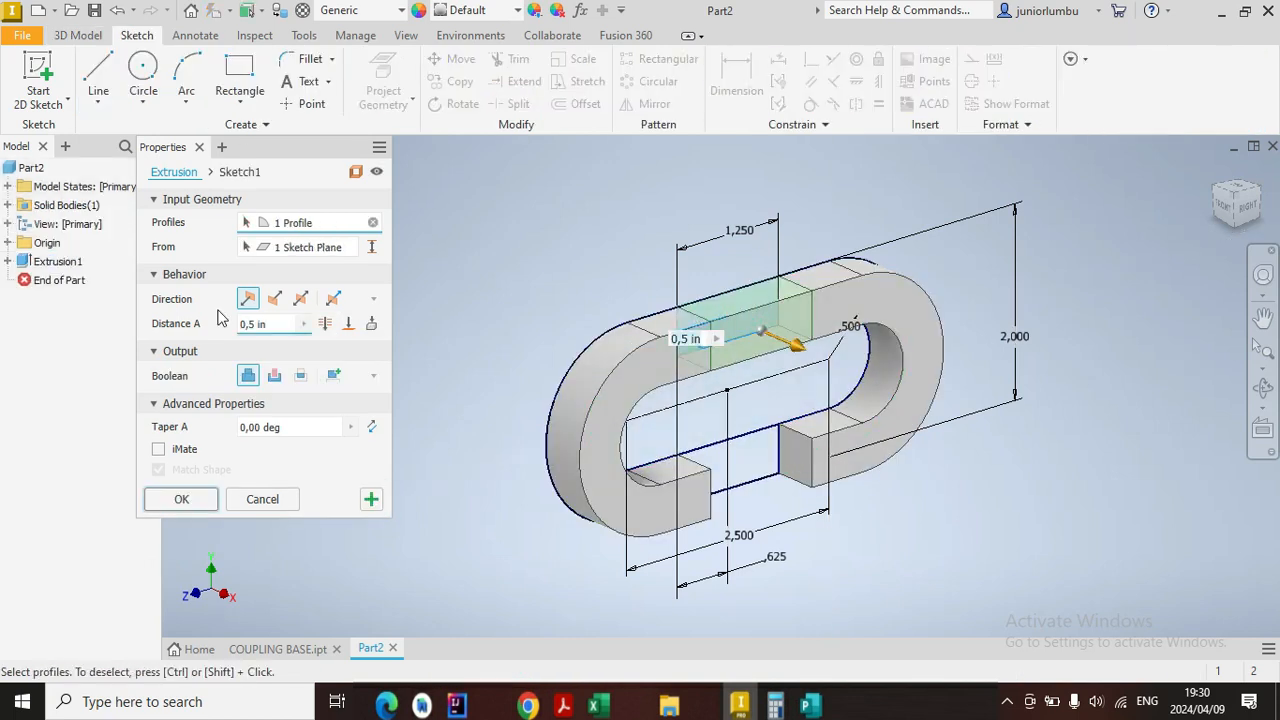
left_click(280, 327)
type("1,")
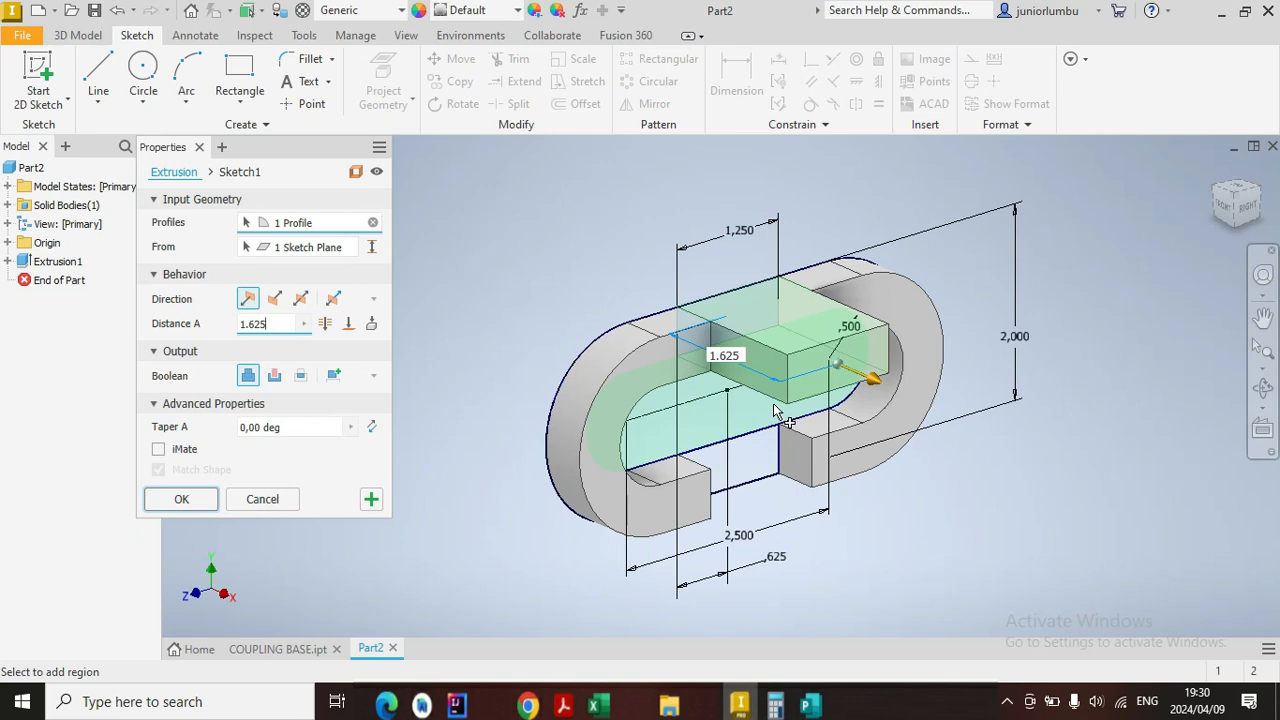
key("Return")
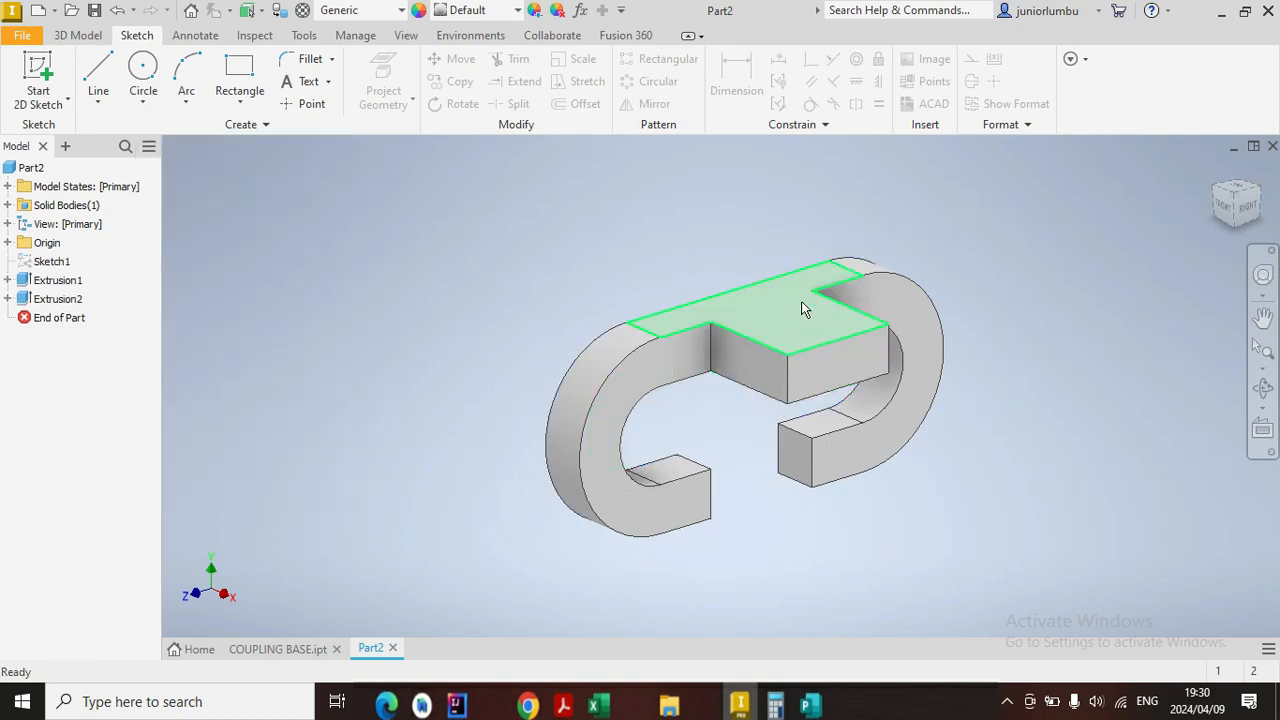
Step: Start a sketch on the flat top face and draw a circle in the middle of the projecting tab
right_click(793, 326)
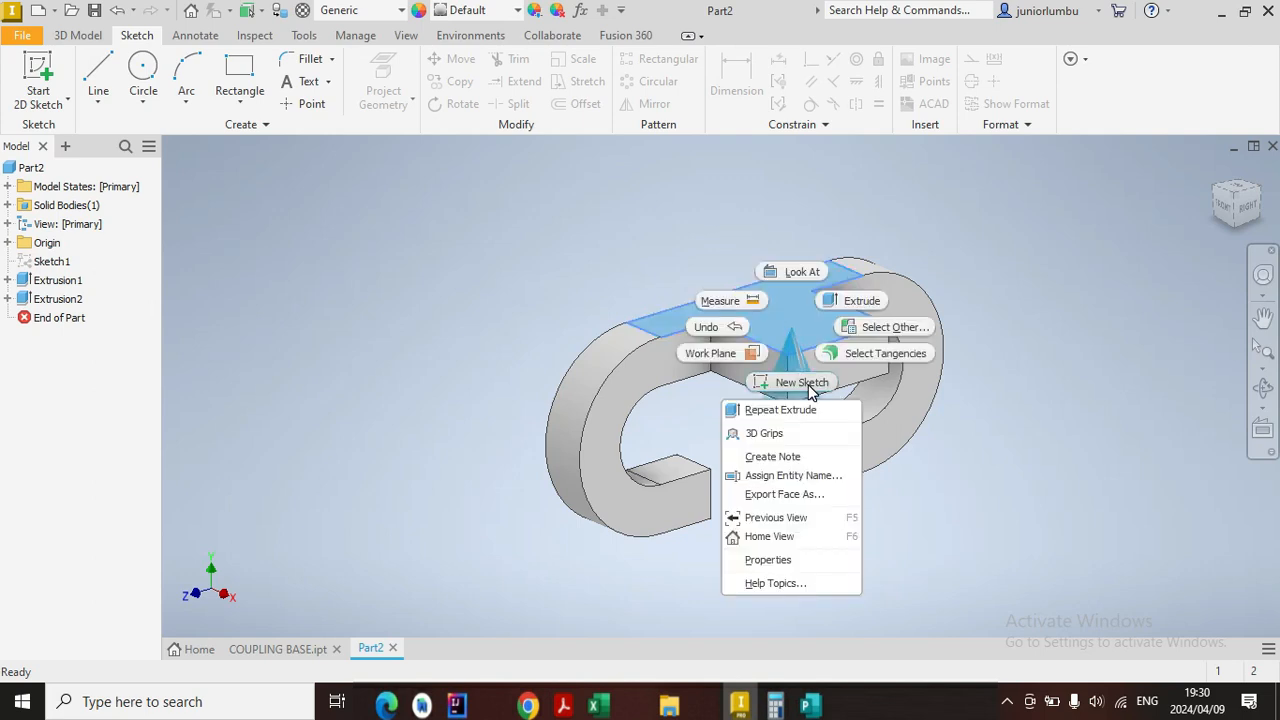
left_click(810, 385)
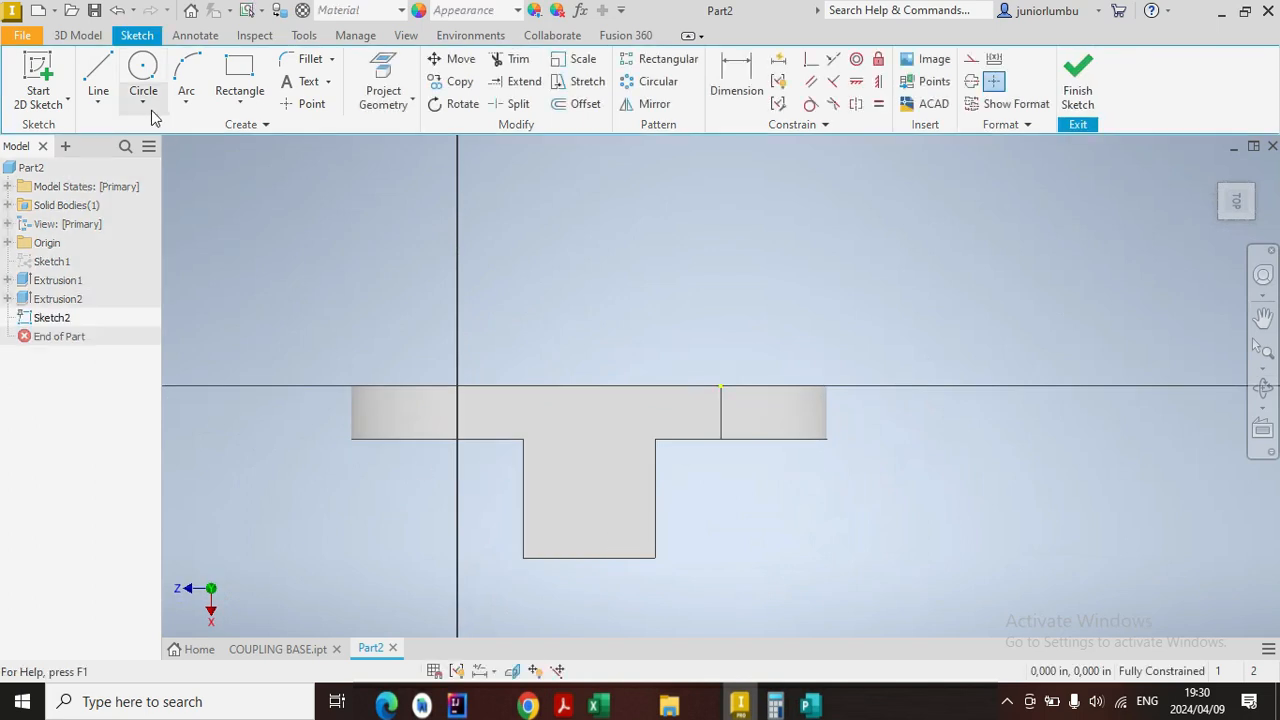
left_click(143, 75)
left_click(585, 487)
left_click(585, 453)
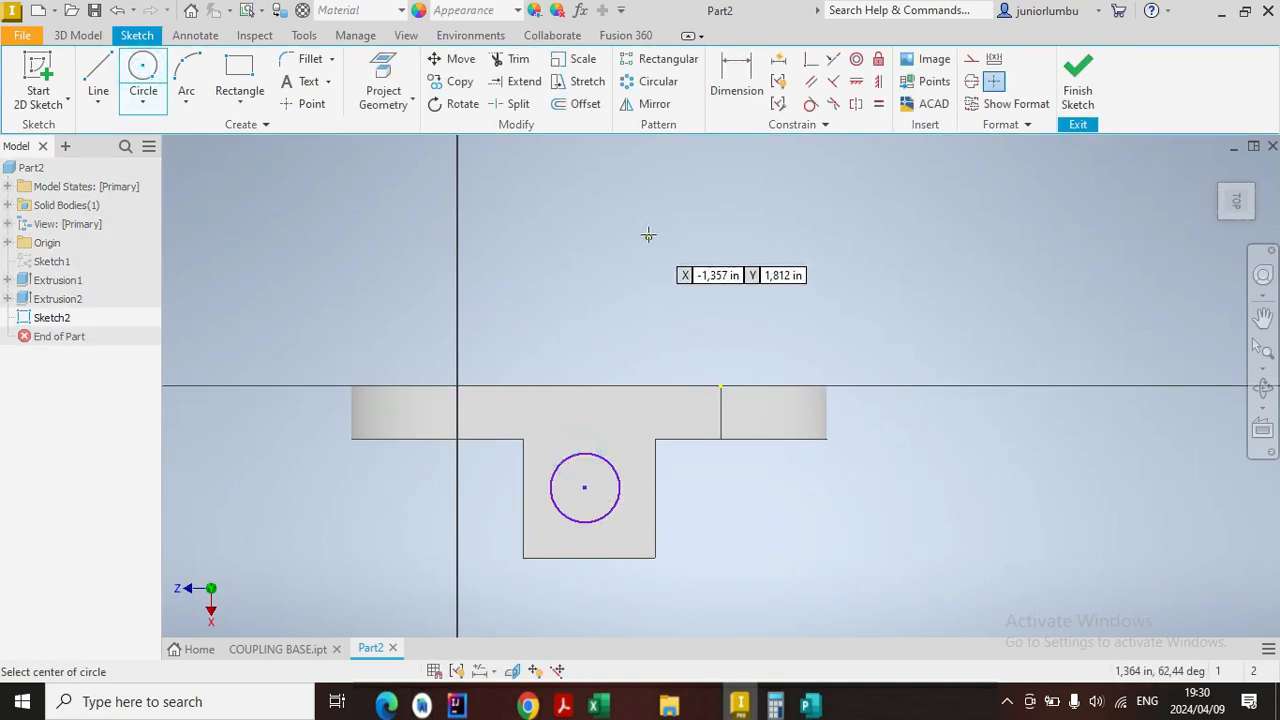
Step: Dimension the circle's diameter as 0.5 in
left_click(738, 90)
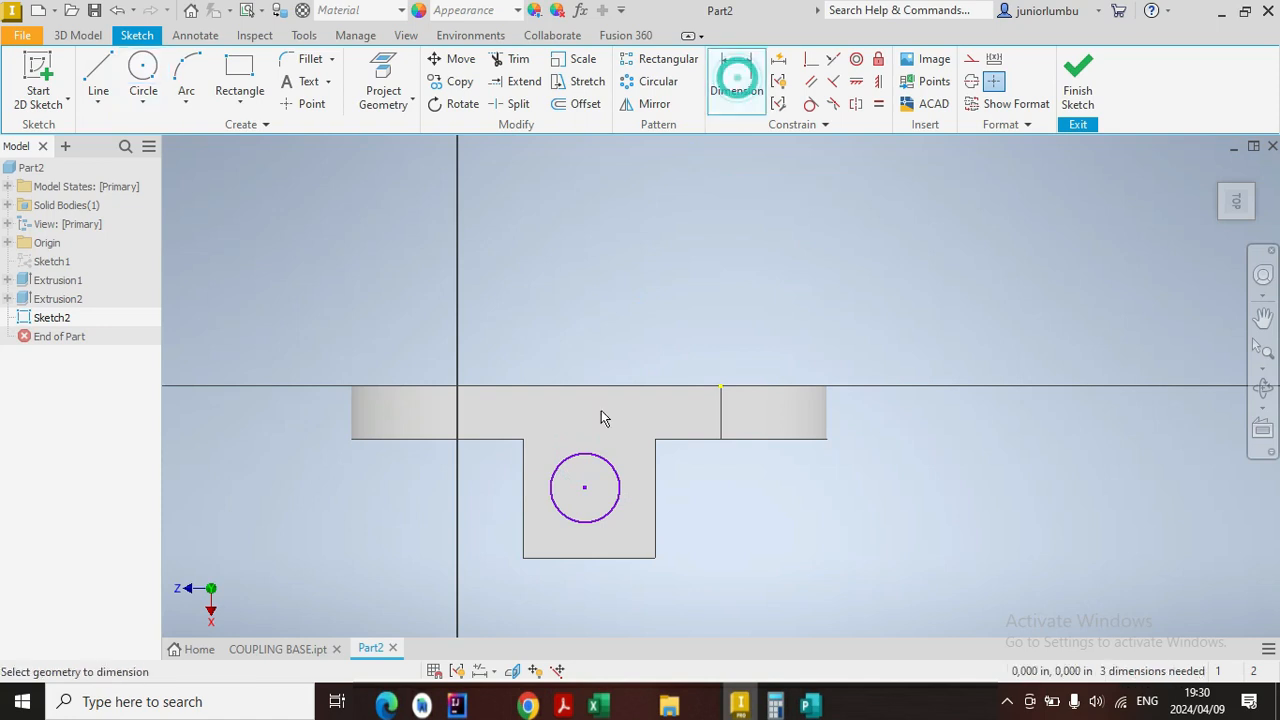
left_click(617, 487)
left_click(771, 505)
type(".")
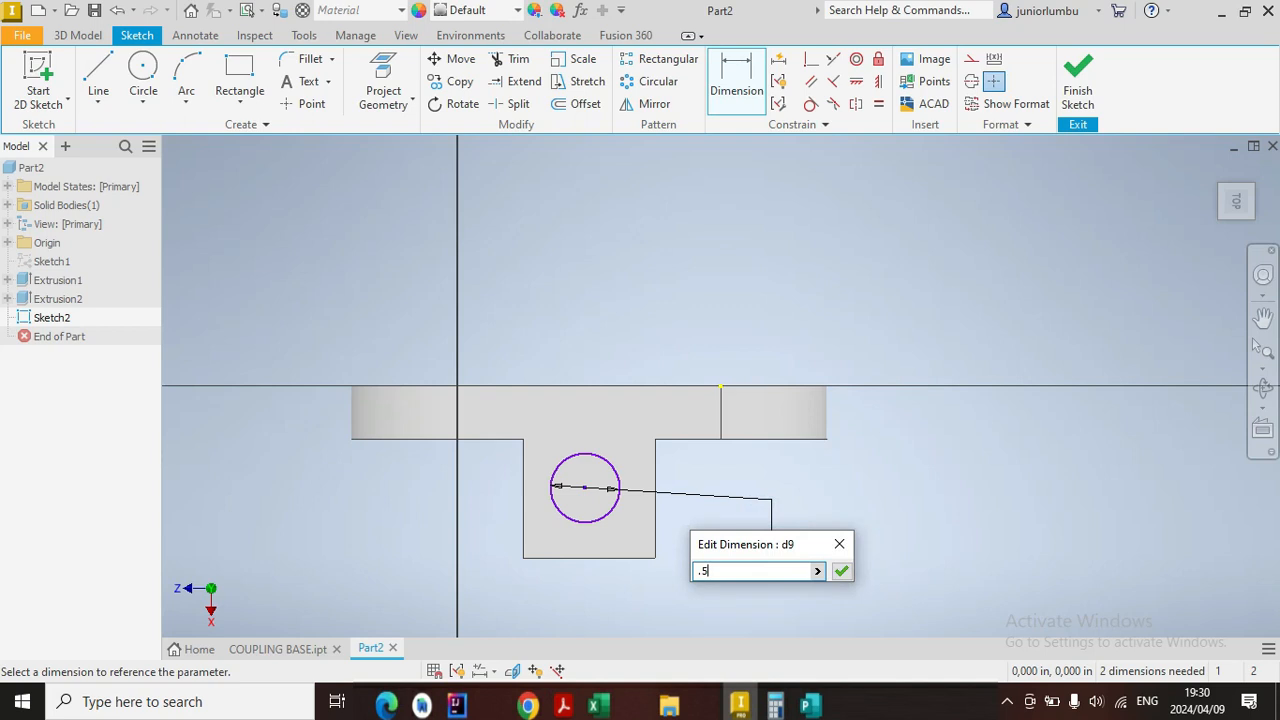
type("5")
key("Return")
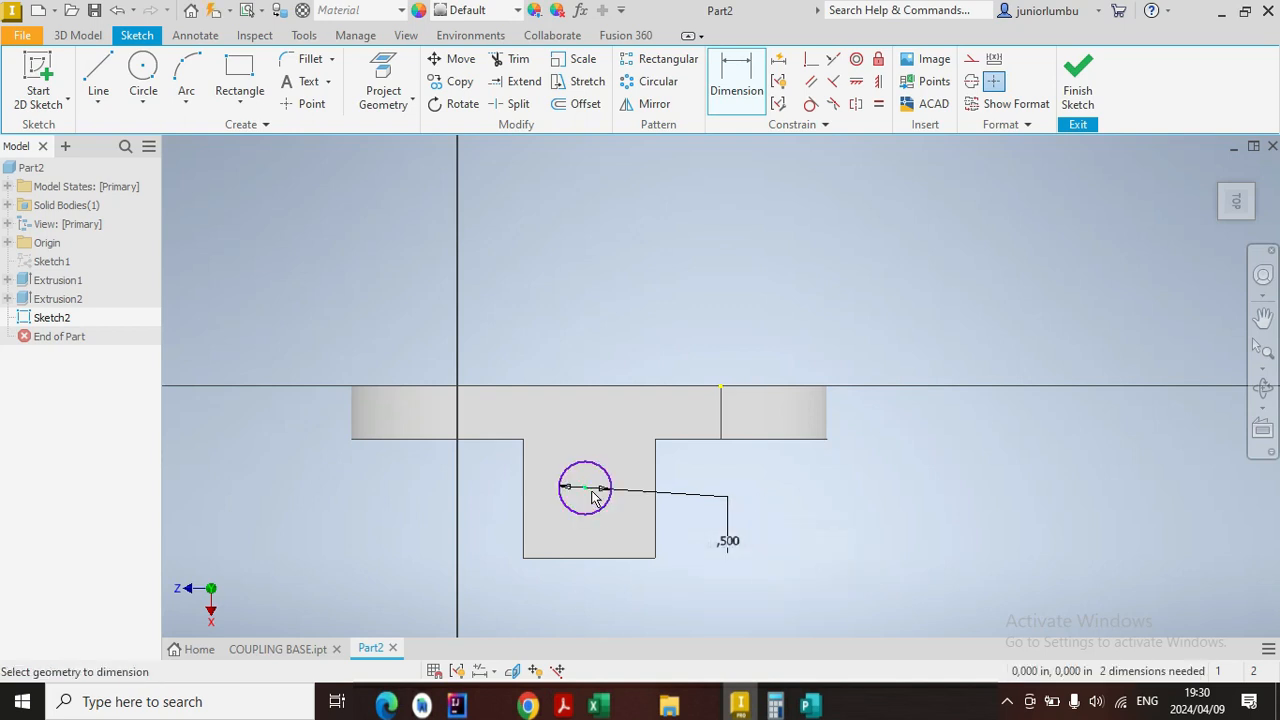
Step: Dimension the distance from the tab's side edge to the circle's center as 0.625 in
left_click(523, 503)
left_click(549, 606)
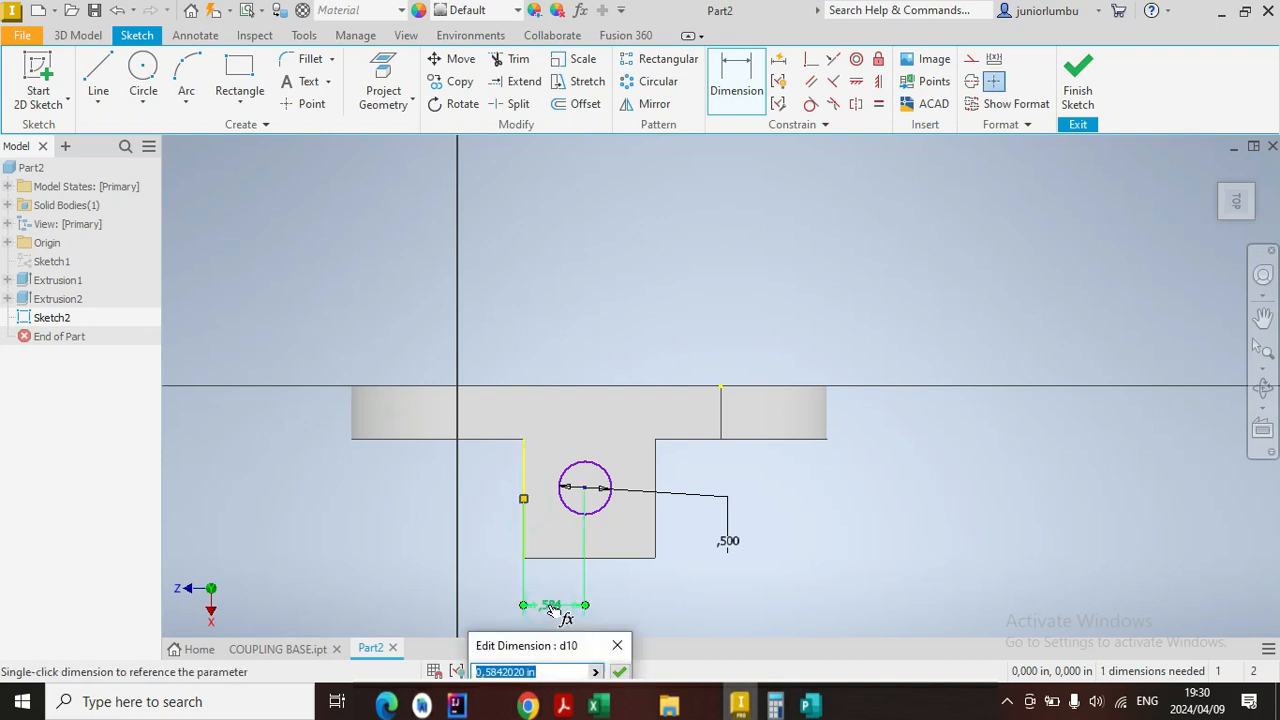
type(".625")
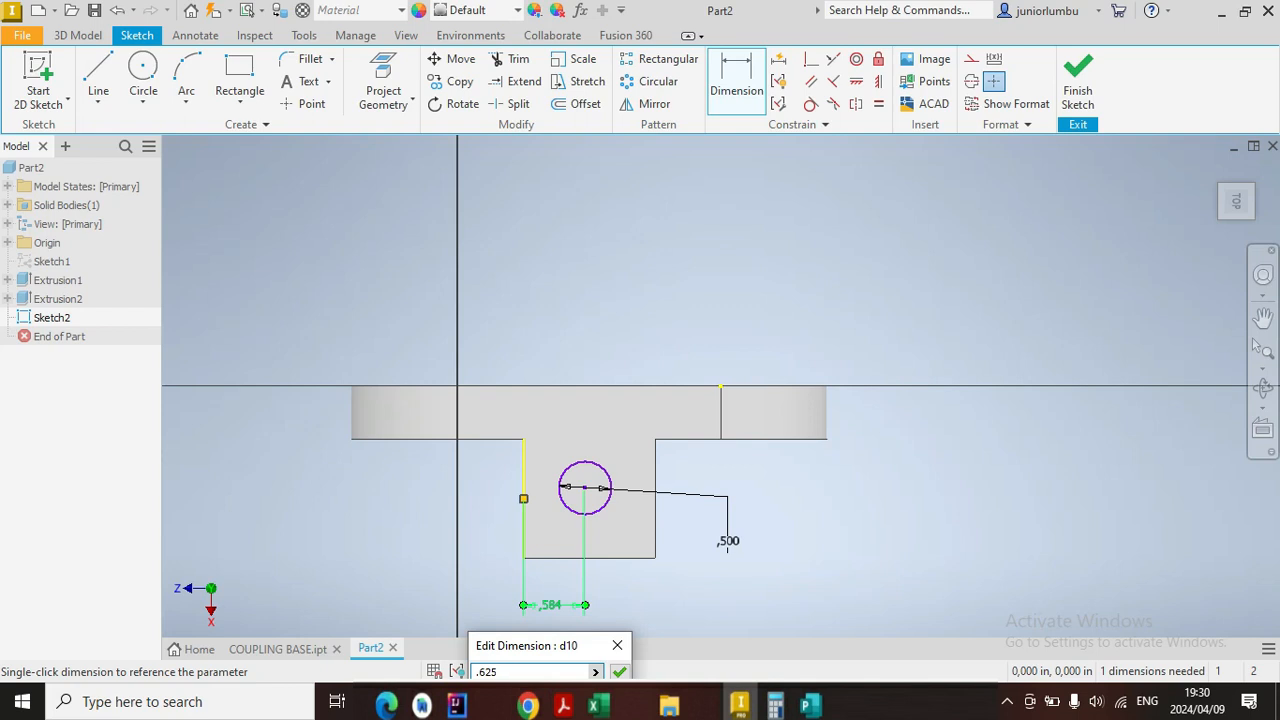
key("Return")
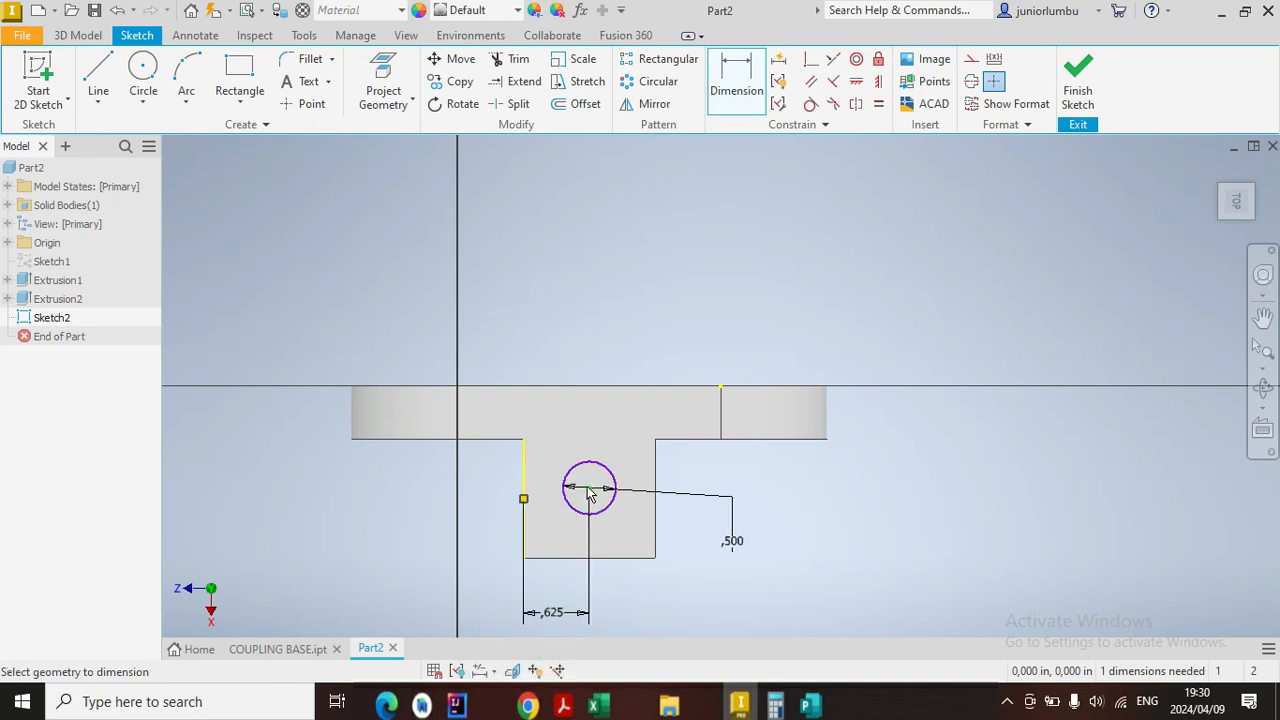
Step: Dimension the distance from the circle's center to the part's long back edge as 1 in
left_click(588, 488)
left_click(610, 393)
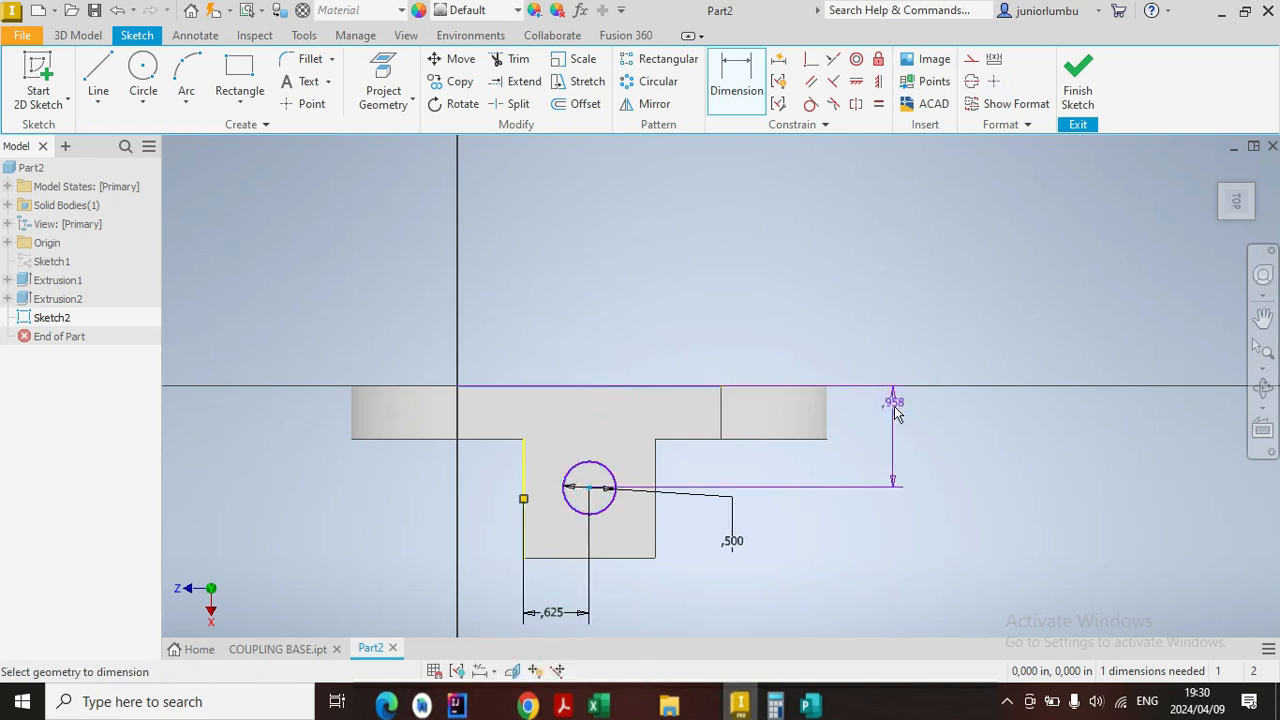
left_click(929, 434)
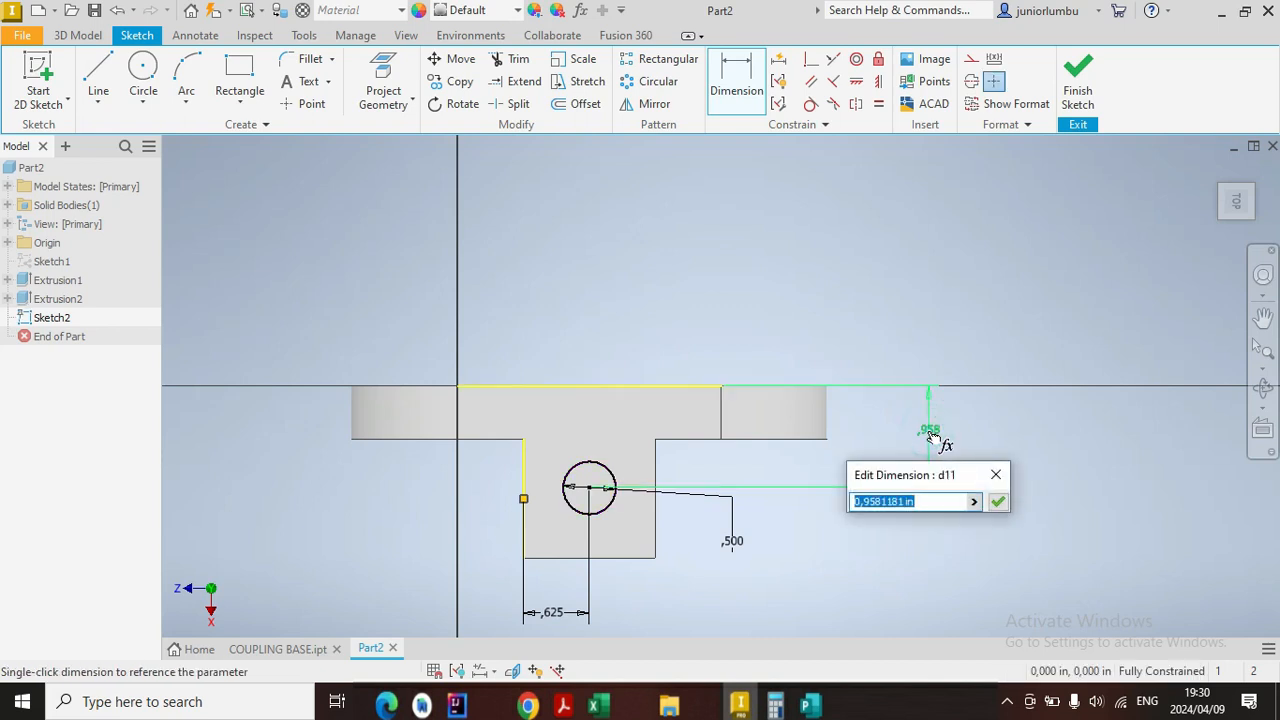
type("1")
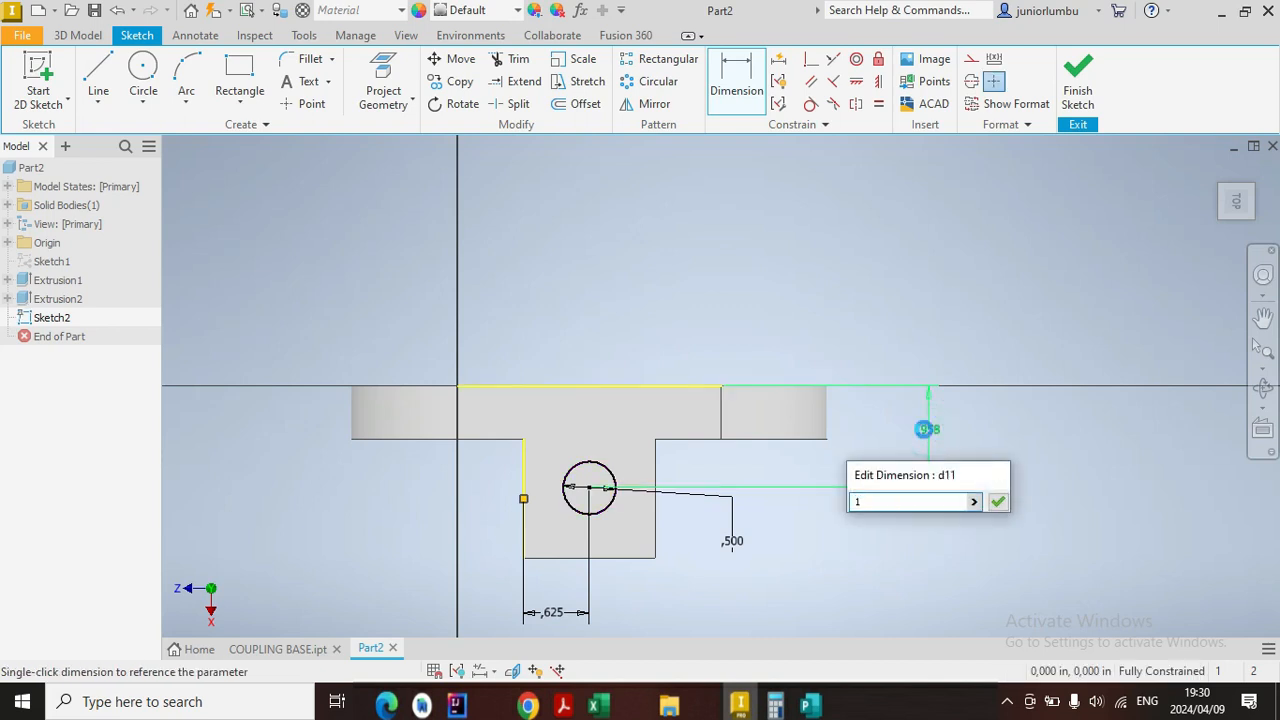
key("Return")
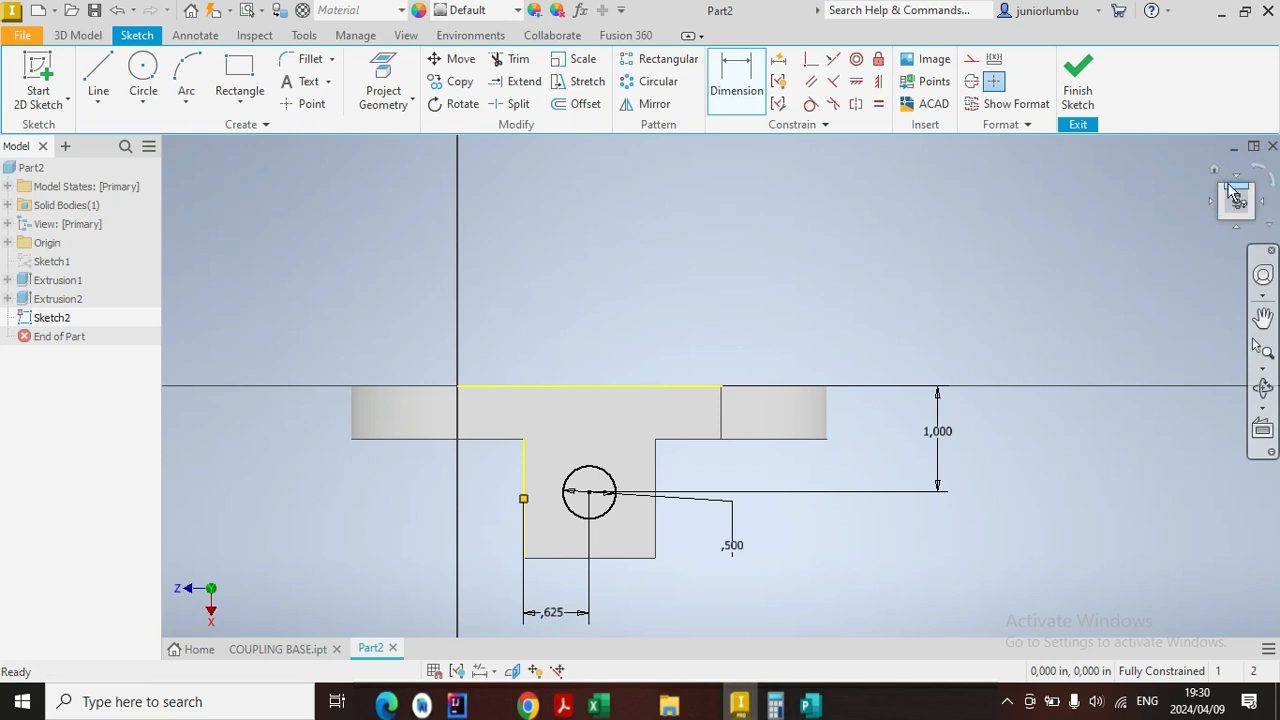
Step: Extrude the circle 1.625 in in the flipped direction as a cut to make a through hole in the tab
left_click(1260, 176)
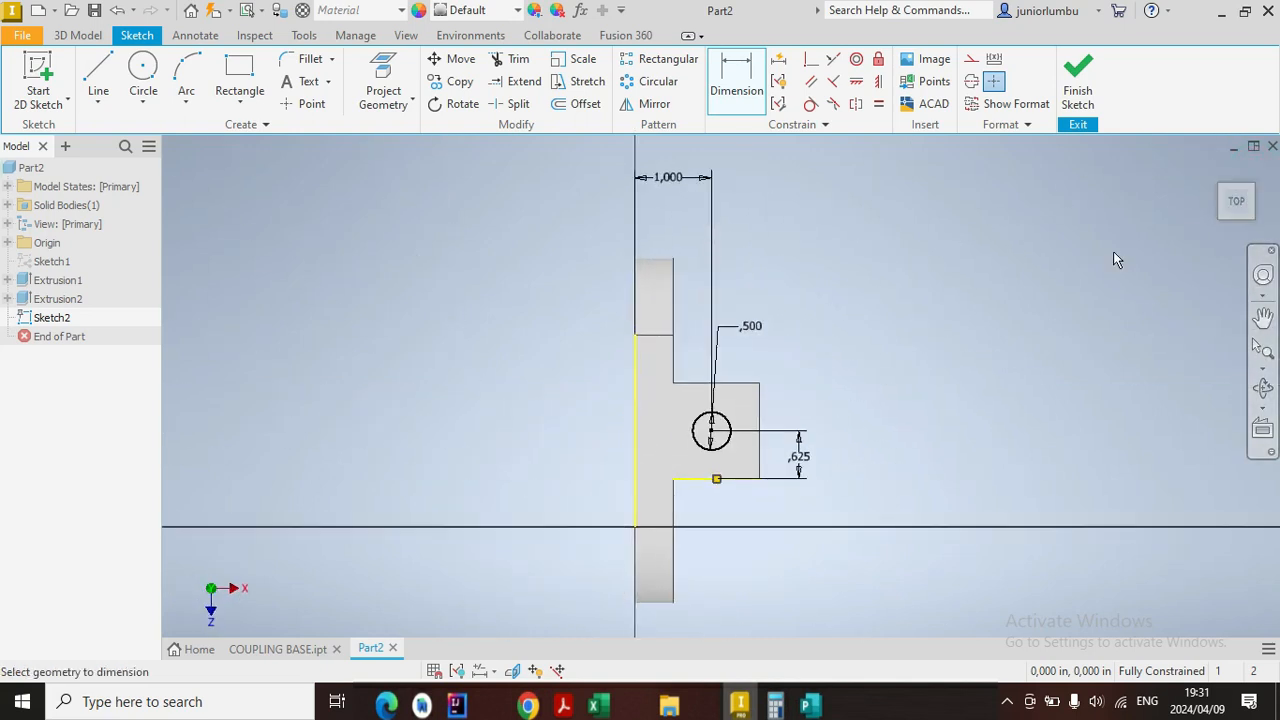
left_click(1256, 176)
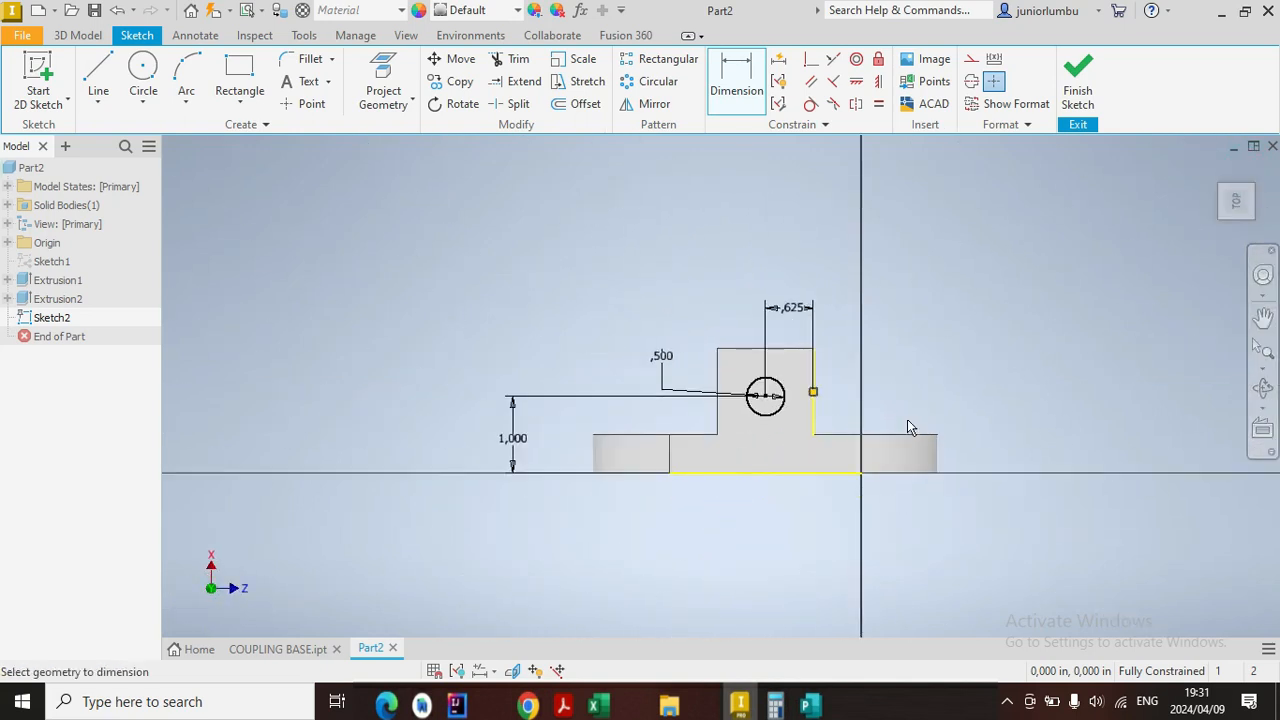
left_click(82, 35)
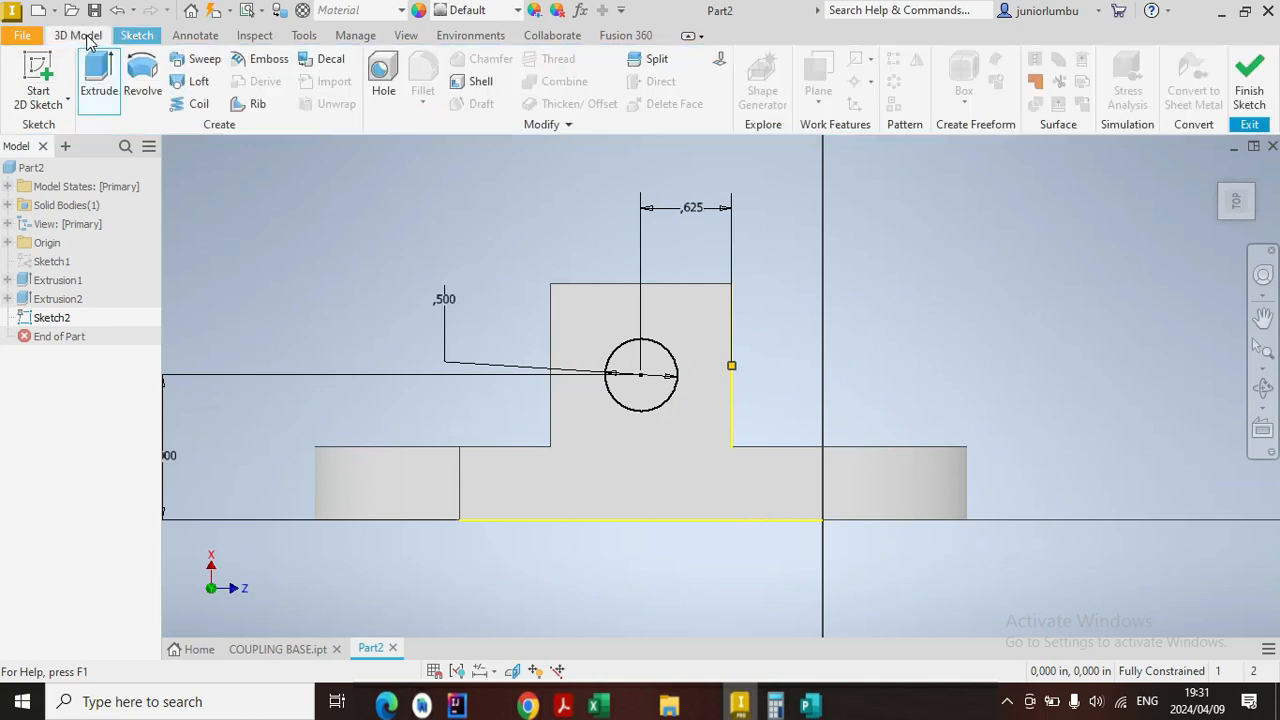
left_click(100, 88)
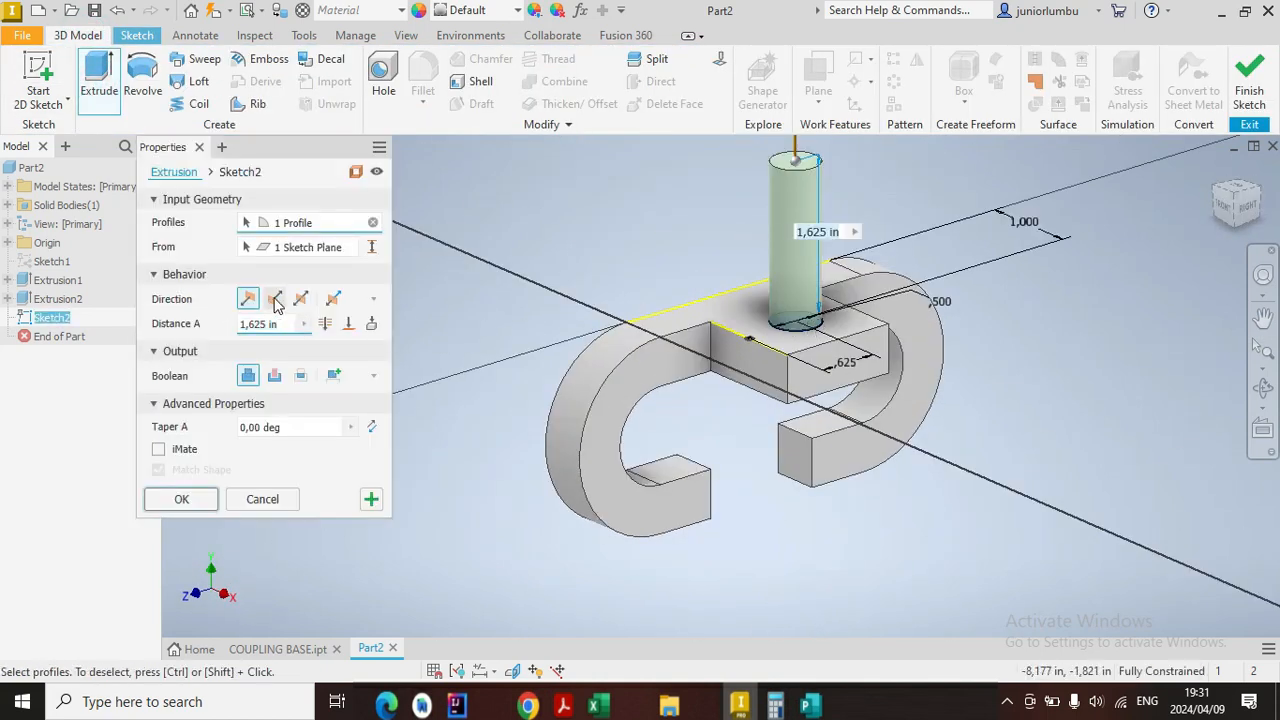
left_click(275, 300)
left_click_drag(1213, 214, 646, 427)
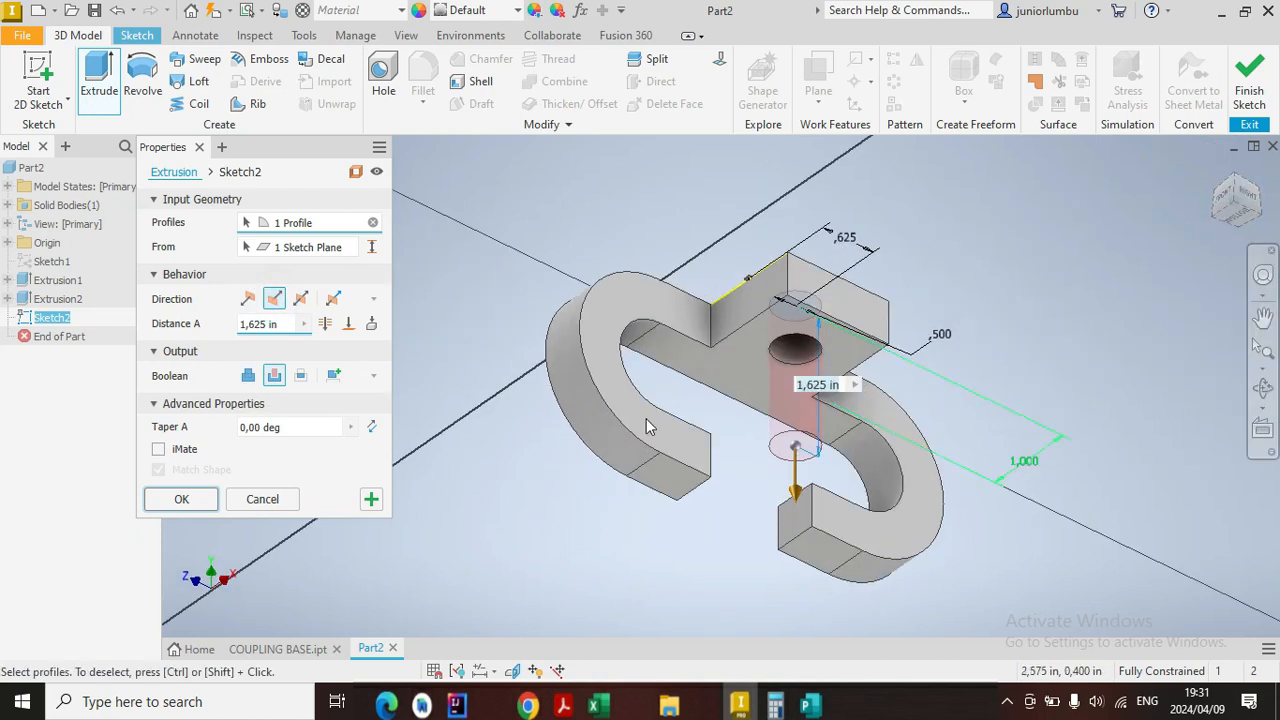
left_click(180, 499)
Step: Fillet the two outer corner edges of the projecting tab with a 0.625 in radius
left_click(787, 282)
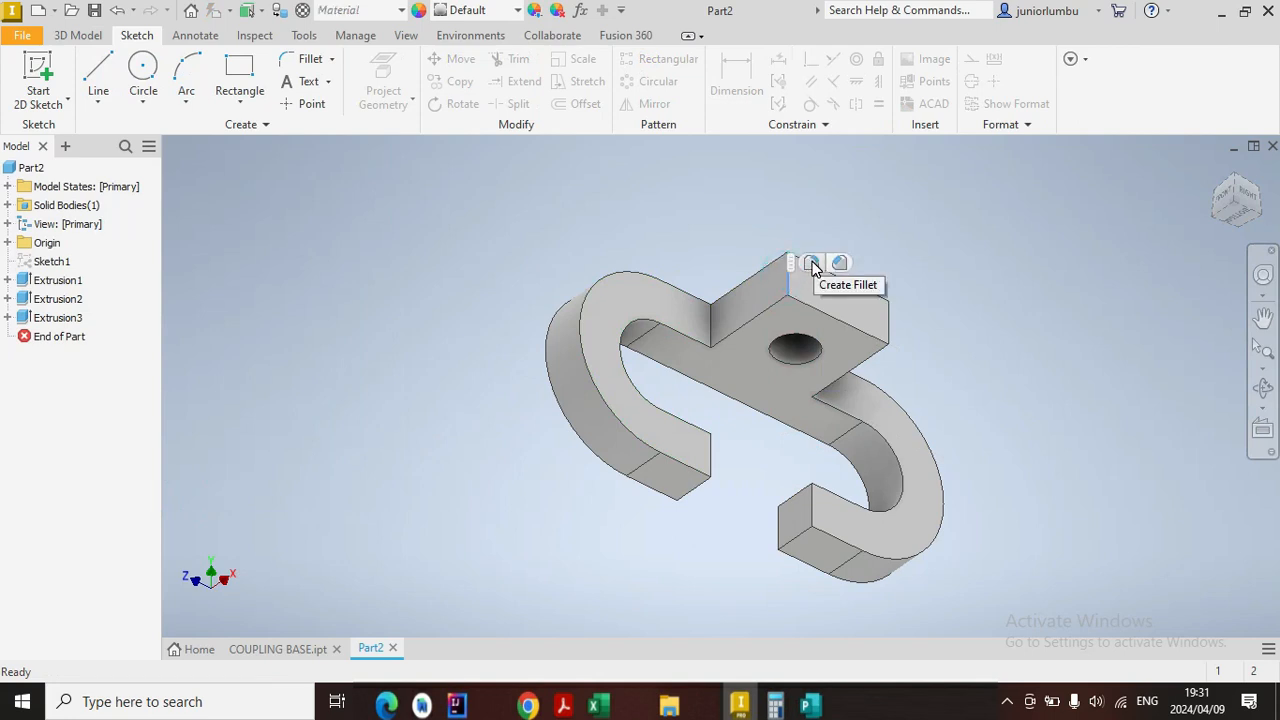
left_click(812, 264)
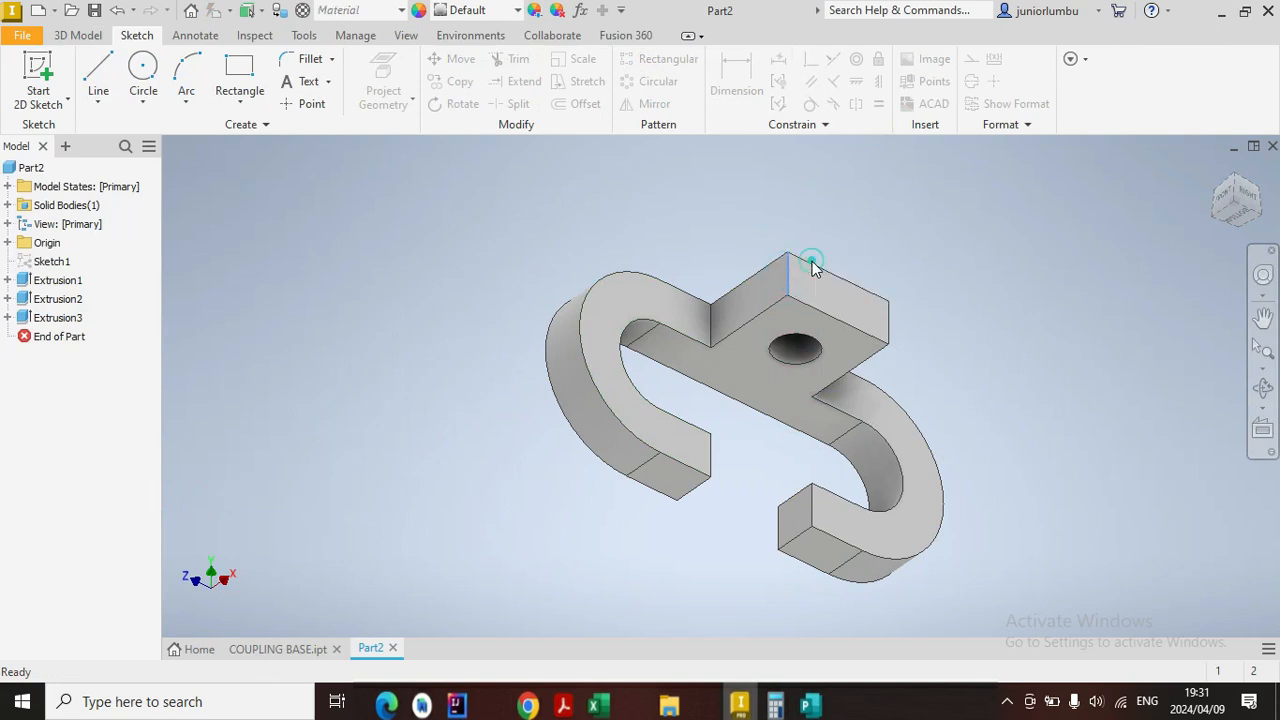
left_click(890, 321)
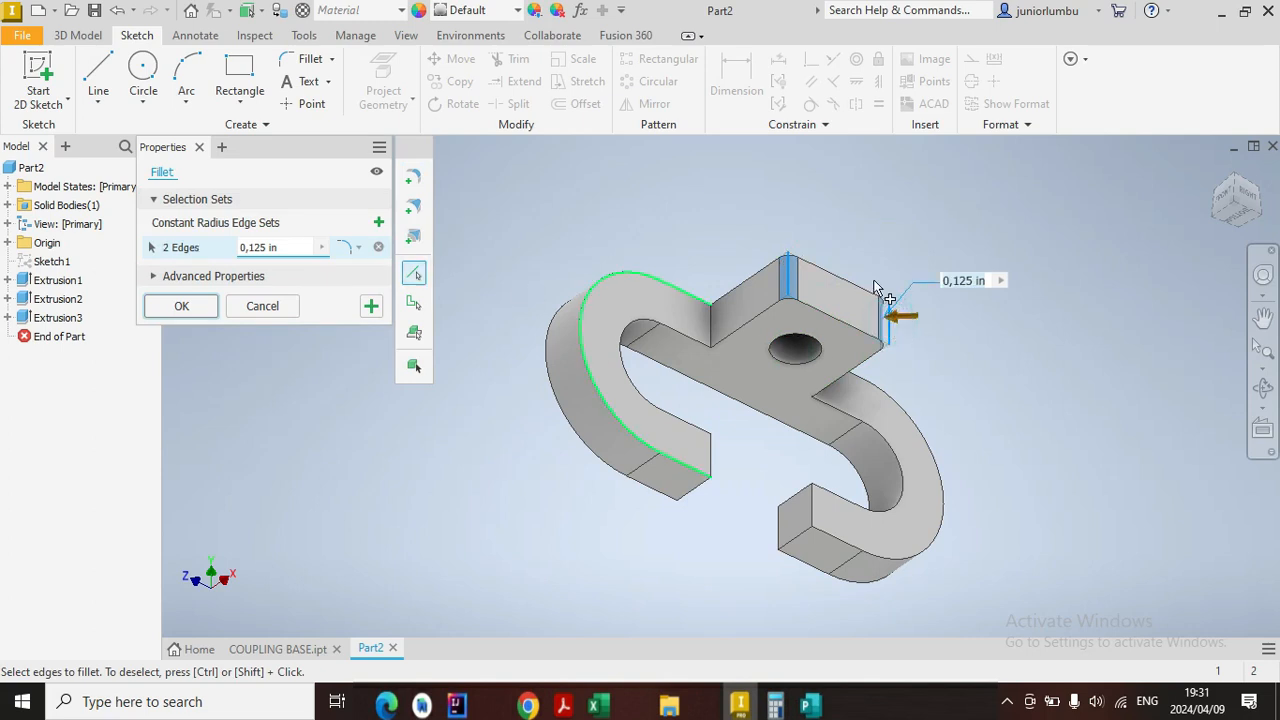
type(".")
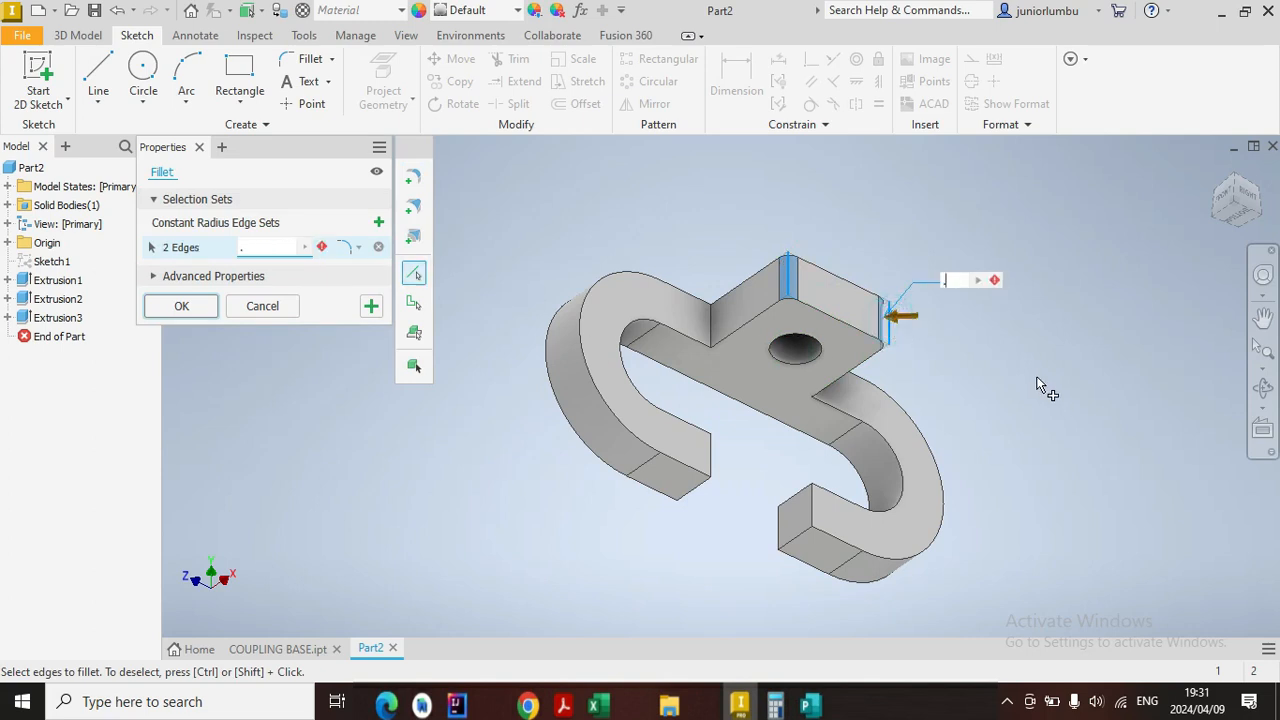
type("625")
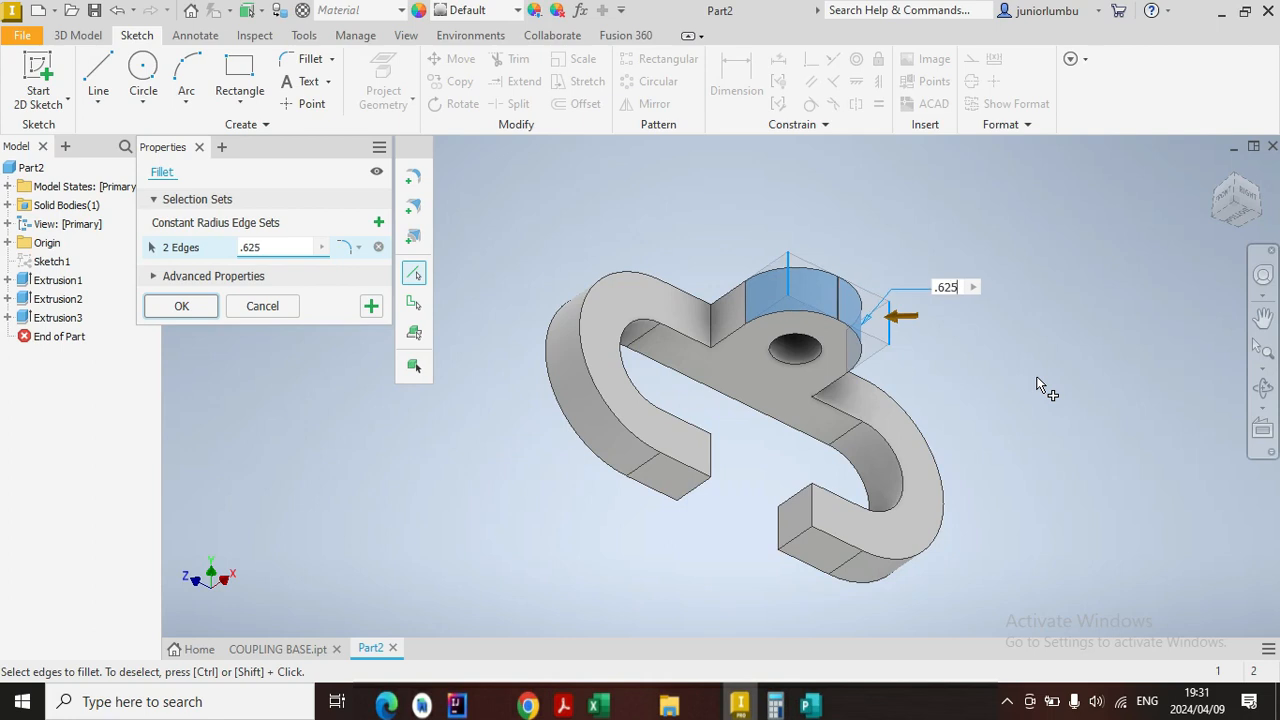
key("Return")
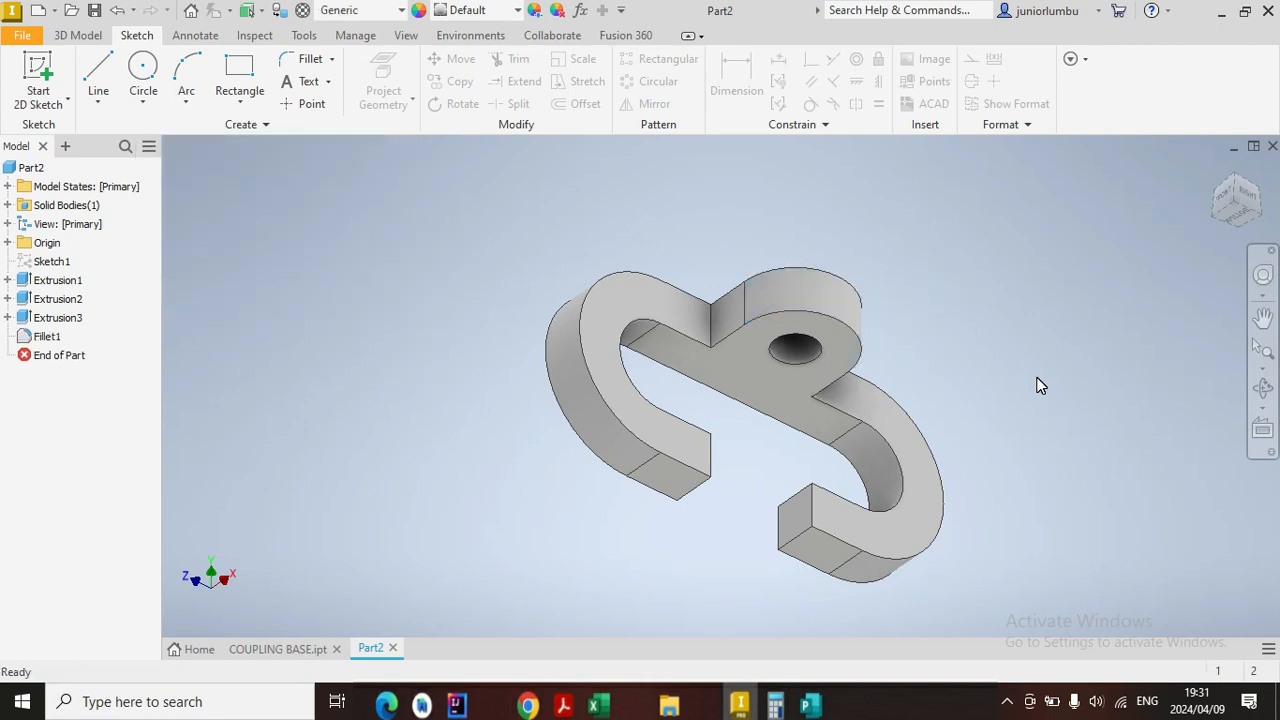
Step: Assign the material Steel, Carbon to the whole part
scroll(925, 450, "down", 3)
scroll(923, 470, "up", 3)
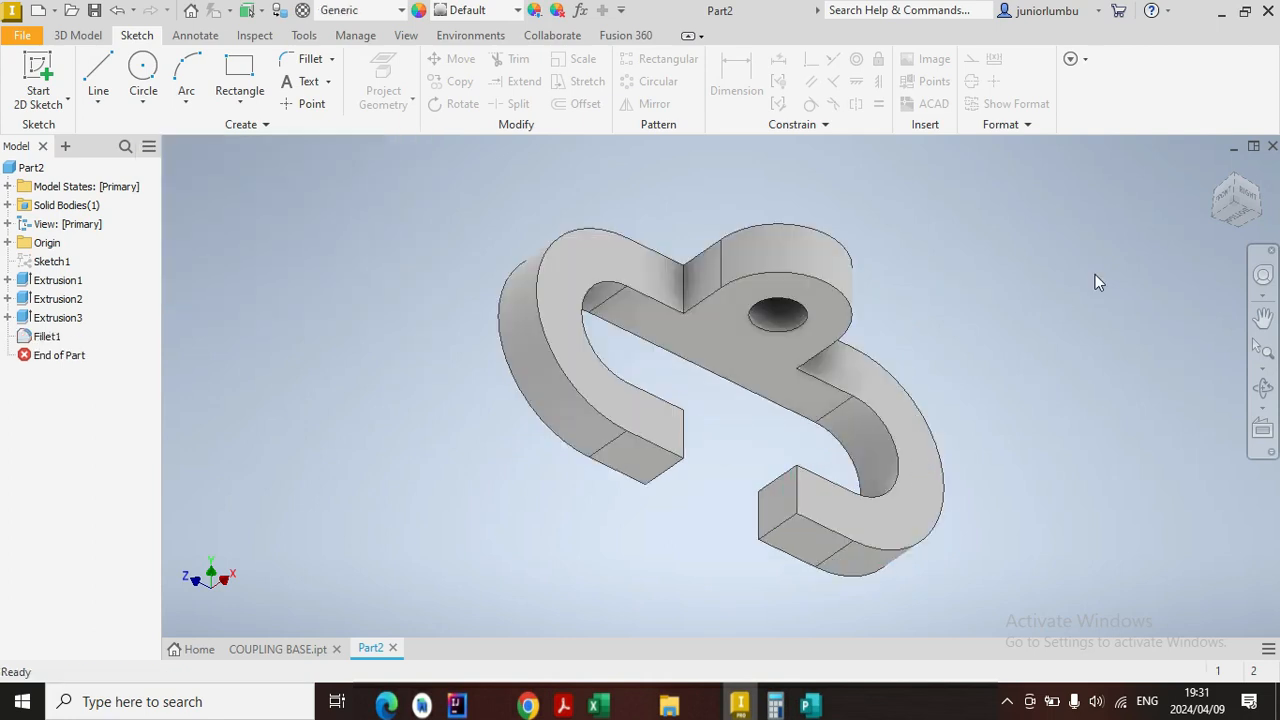
mouse_move(1236, 189)
left_mouse_down()
mouse_move(1200, 215)
mouse_move(1262, 212)
mouse_move(1202, 208)
mouse_move(1232, 200)
mouse_move(1256, 214)
mouse_move(1236, 196)
mouse_move(1250, 206)
mouse_move(1236, 196)
mouse_move(1218, 212)
mouse_move(1238, 210)
left_mouse_up()
left_click(31, 167)
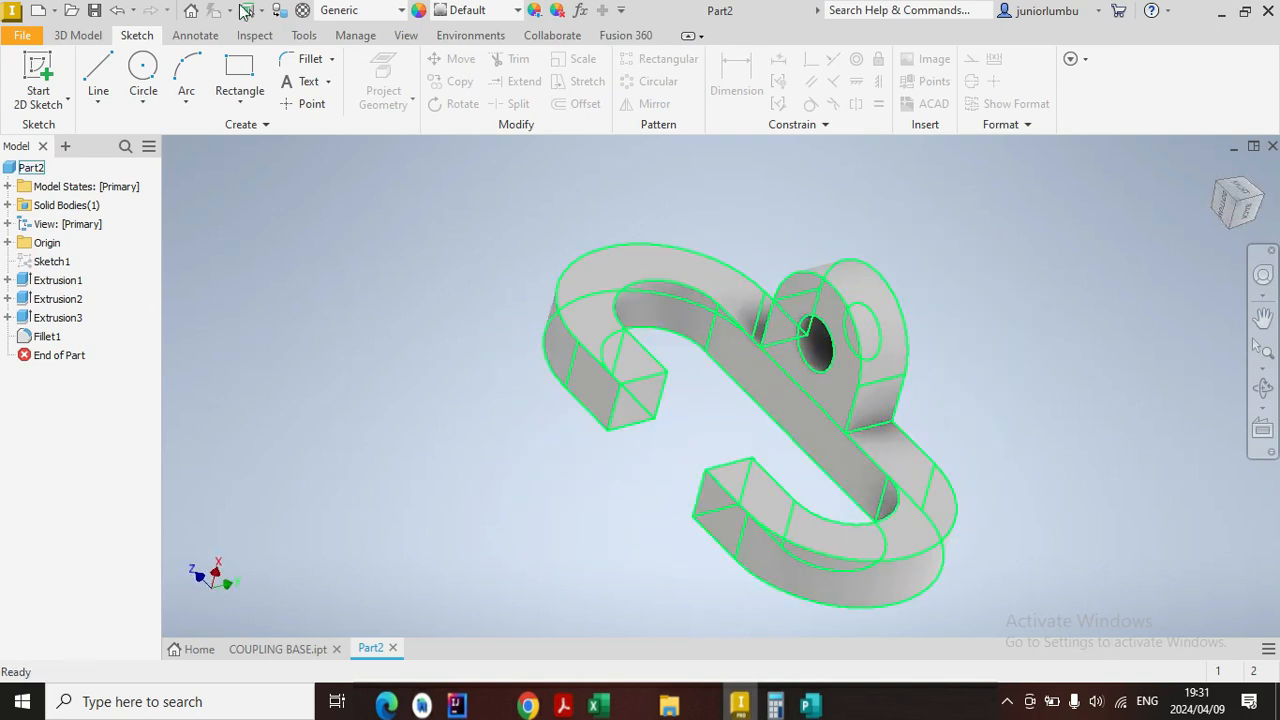
left_click(400, 12)
scroll(398, 290, "down", 4)
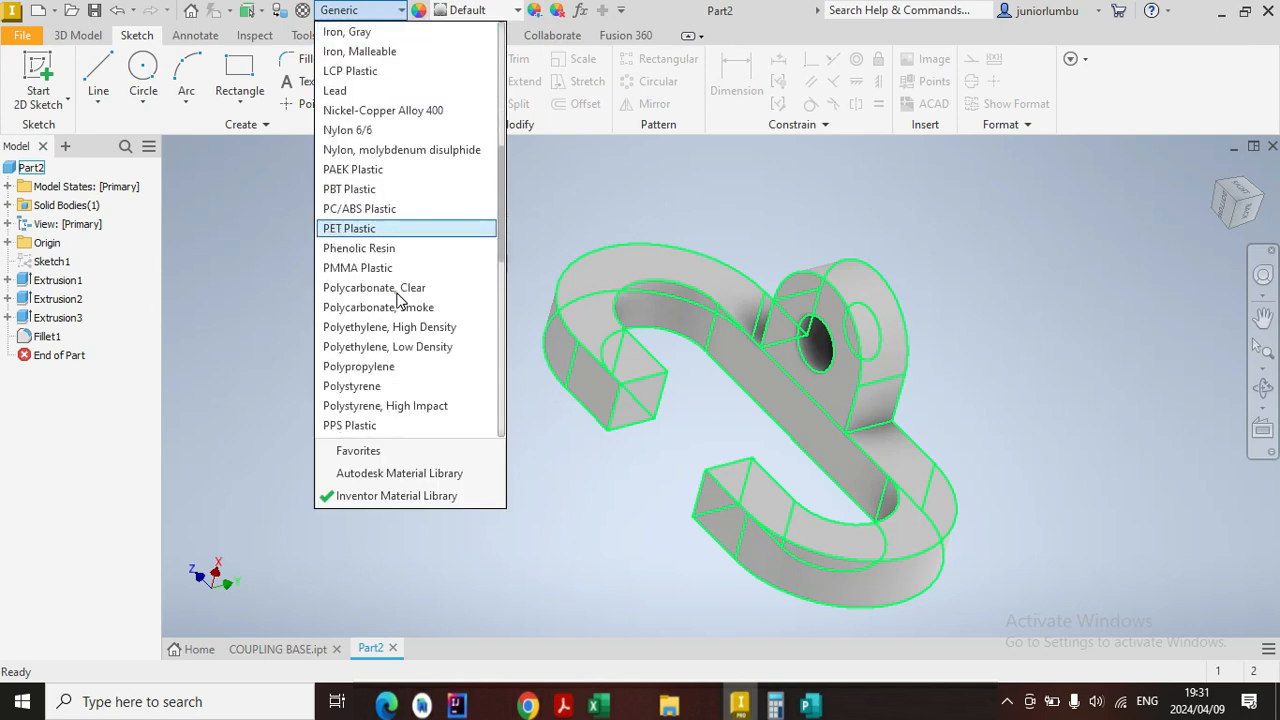
scroll(398, 302, "down", 7)
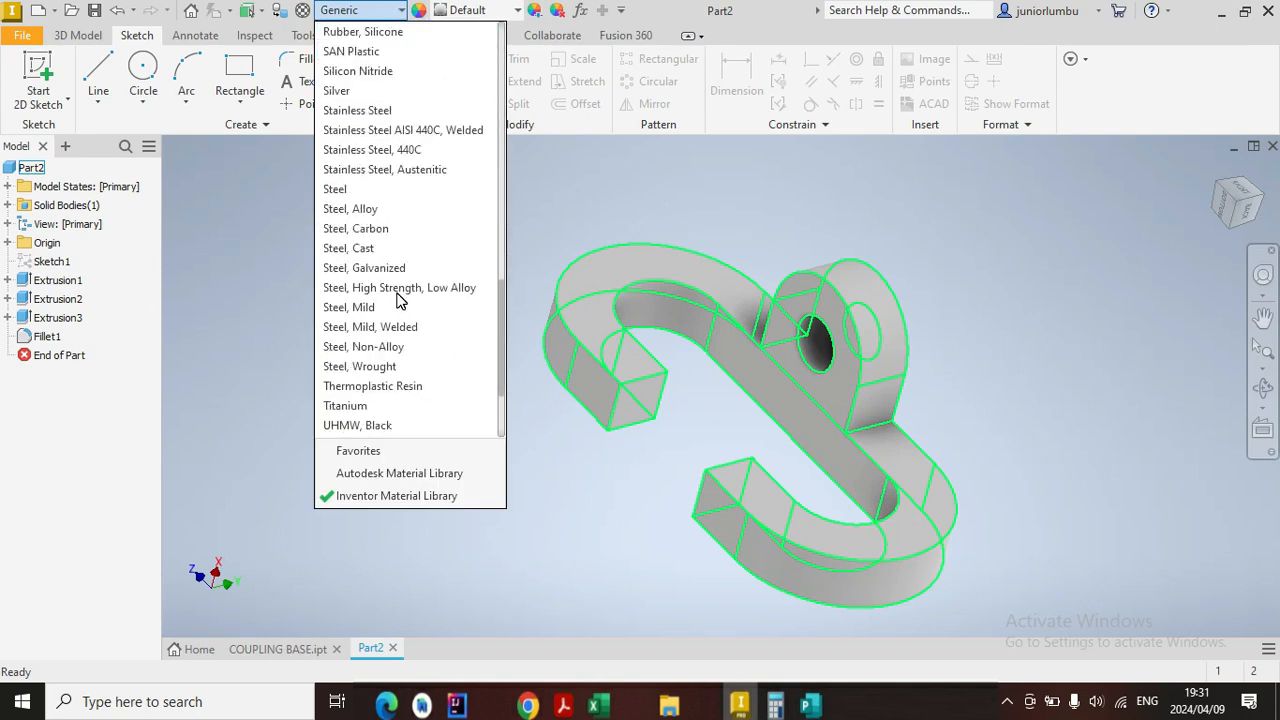
left_click(403, 237)
Step: Examine the finished coupling part from several sides
scroll(782, 352, "up", 3)
scroll(785, 380, "down", 3)
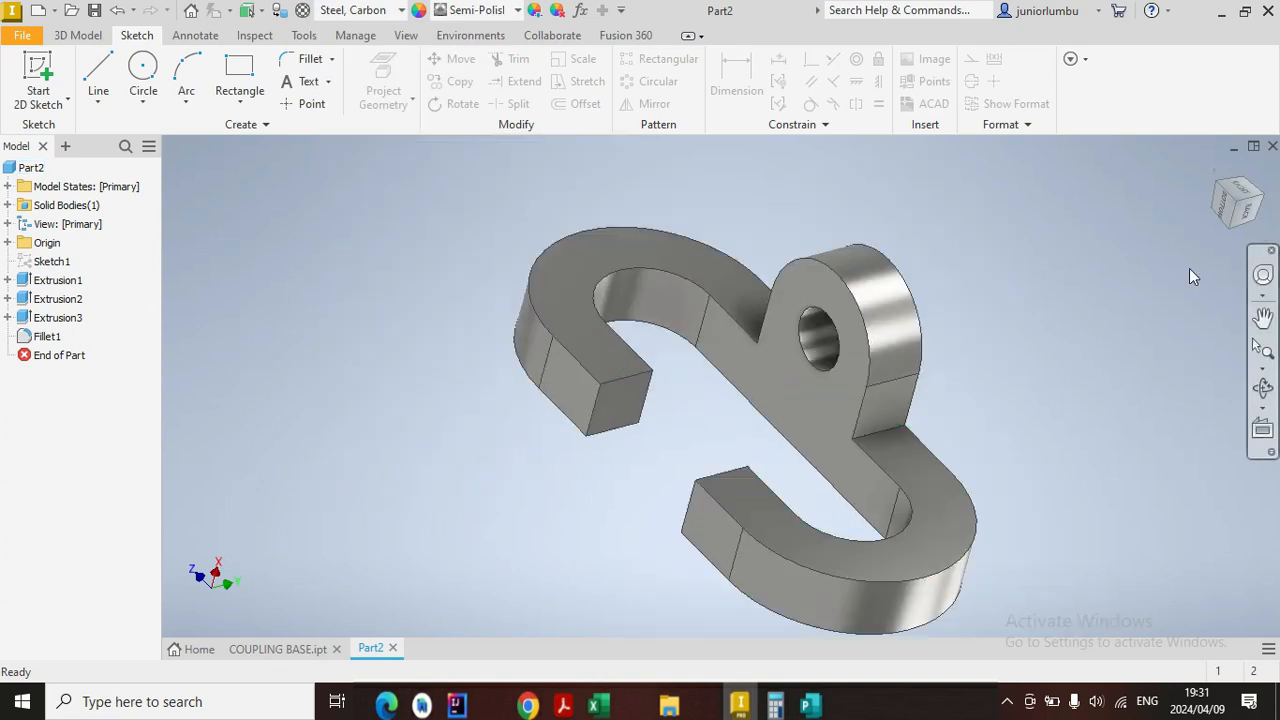
mouse_move(1247, 197)
left_mouse_down()
mouse_move(1225, 260)
mouse_move(1150, 270)
mouse_move(1100, 240)
mouse_move(1040, 290)
left_mouse_up()
mouse_move(761, 372)
middle_mouse_down("shift")
mouse_move(640, 440)
mouse_move(720, 320)
mouse_move(608, 408)
mouse_move(761, 372)
mouse_move(680, 470)
mouse_move(740, 420)
mouse_move(620, 410)
mouse_move(761, 372)
mouse_move(1008, 155)
middle_mouse_up("shift")
mouse_move(1235, 212)
left_mouse_down()
mouse_move(1120, 250)
mouse_move(1180, 330)
mouse_move(1080, 220)
mouse_move(1000, 300)
mouse_move(1090, 250)
mouse_move(1160, 340)
mouse_move(1070, 240)
mouse_move(1130, 320)
left_mouse_up()
middle_click_drag(761, 372, 305, 311, "shift")
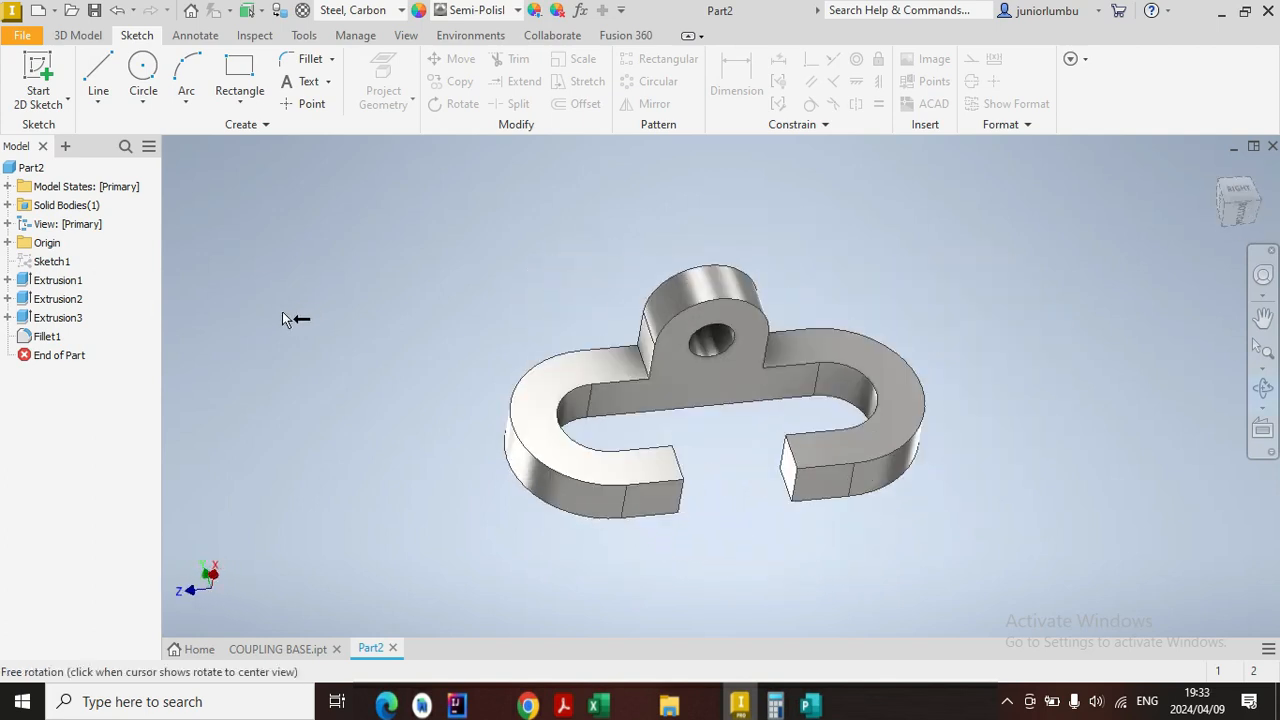
middle_click_drag(1100, 470, 1083, 461, "shift")
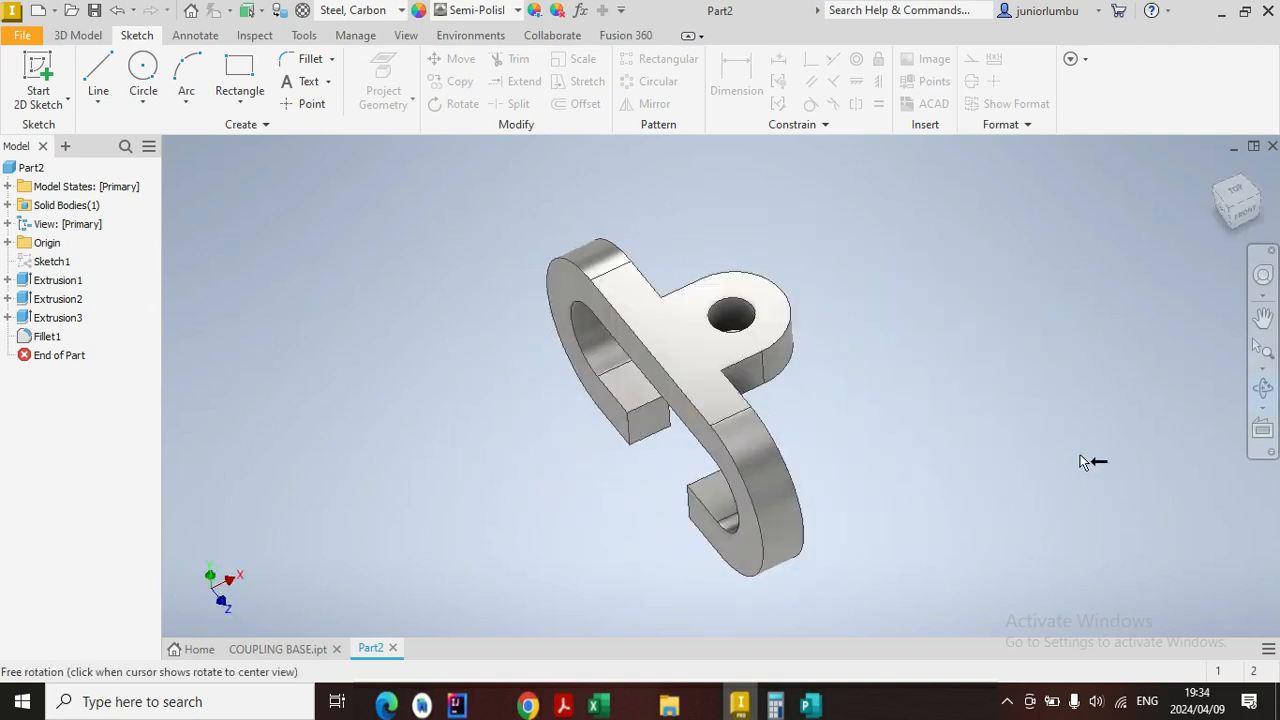